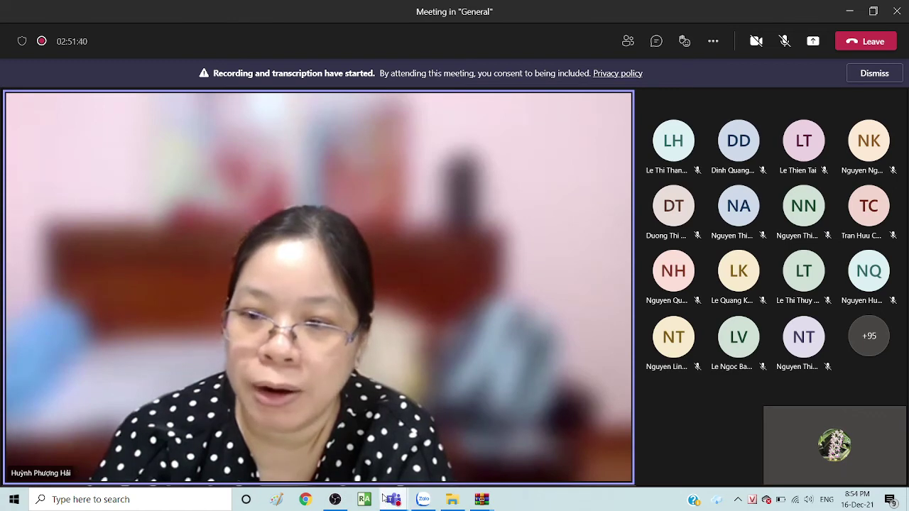
Switch to the CHUNG CHI SPK 2020-2022 team in Teams and download chuyen de 3.1.zip from the General channel's files.
{"action": "mouse_move", "coordinate": [392, 499]}
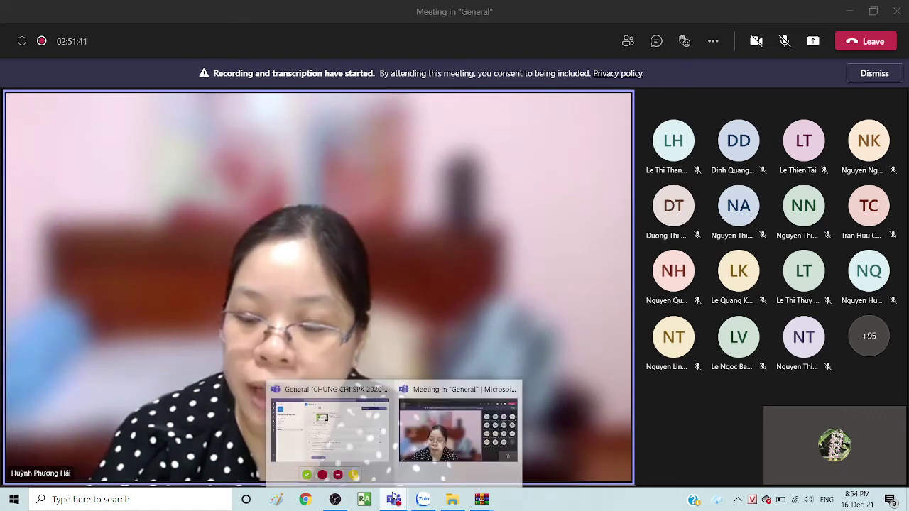
{"action": "left_click", "coordinate": [328, 427]}
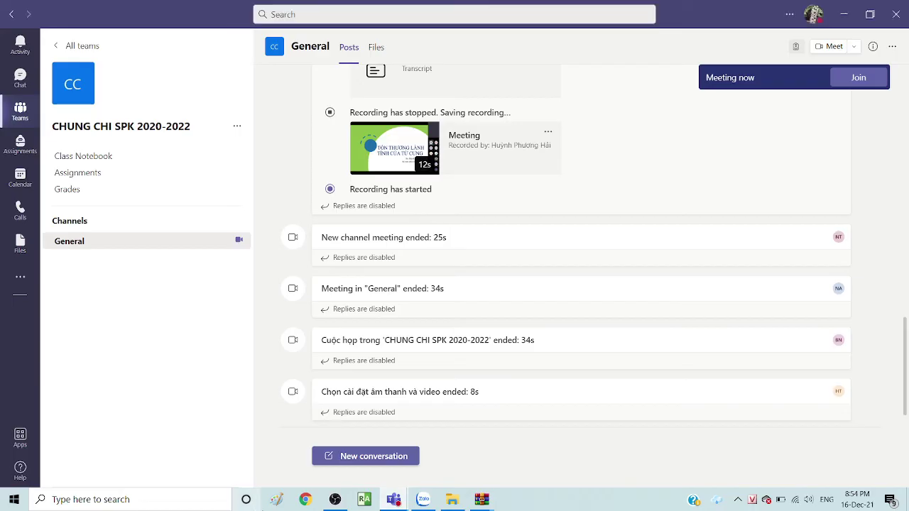
{"action": "left_click", "coordinate": [376, 48]}
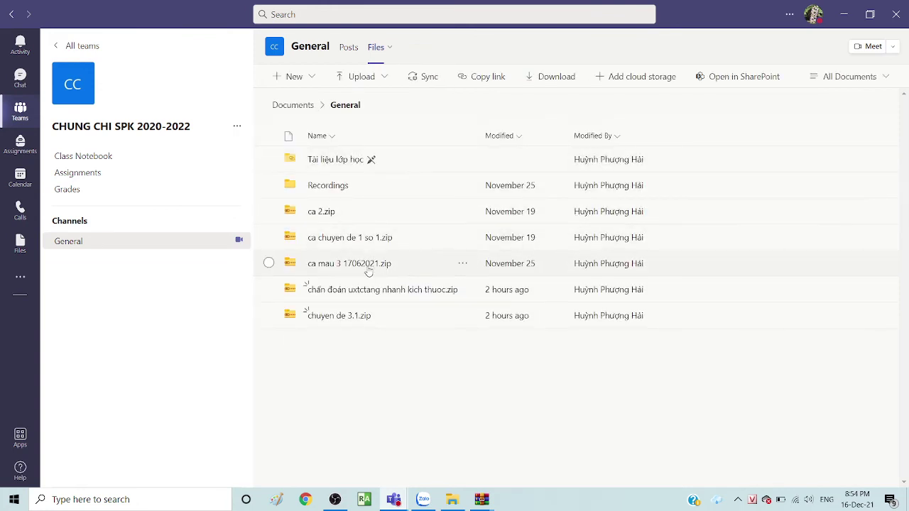
{"action": "left_click", "coordinate": [298, 321]}
{"action": "right_click", "coordinate": [306, 319]}
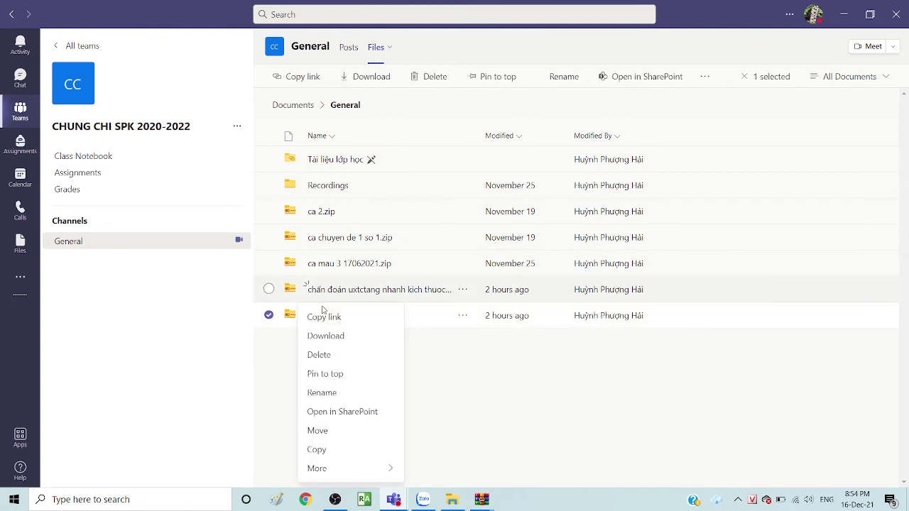
{"action": "left_click", "coordinate": [377, 76]}
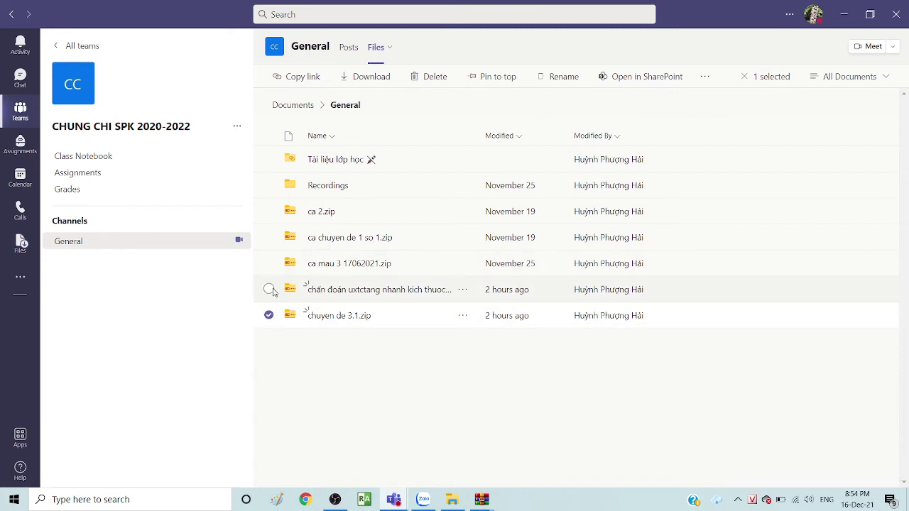
Add chẩn đoán uxtctang nhanh kich thuoc.zip to the selection and download both selected archives.
{"action": "left_click", "coordinate": [269, 289]}
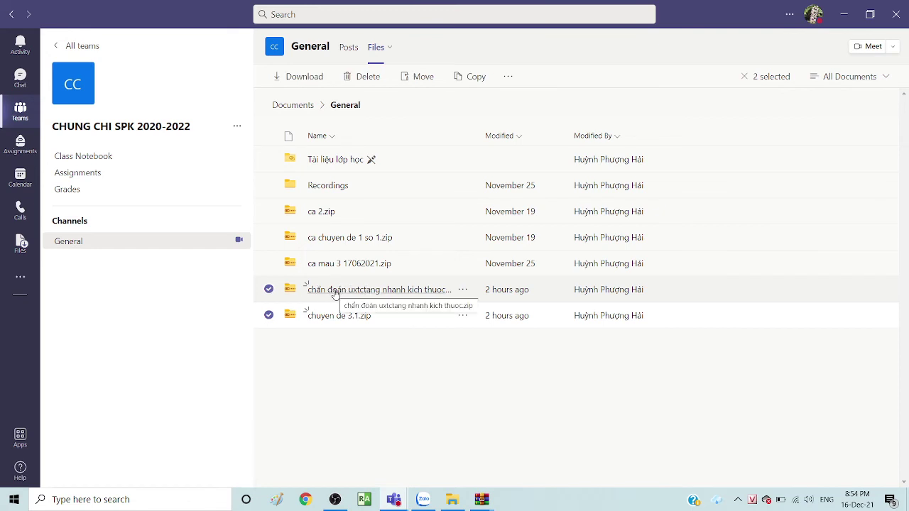
{"action": "right_click", "coordinate": [336, 291]}
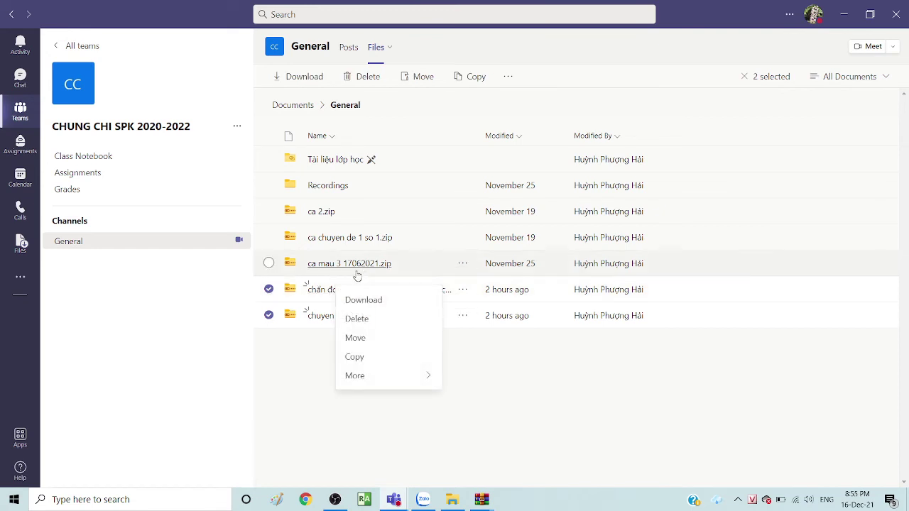
{"action": "left_click", "coordinate": [298, 79]}
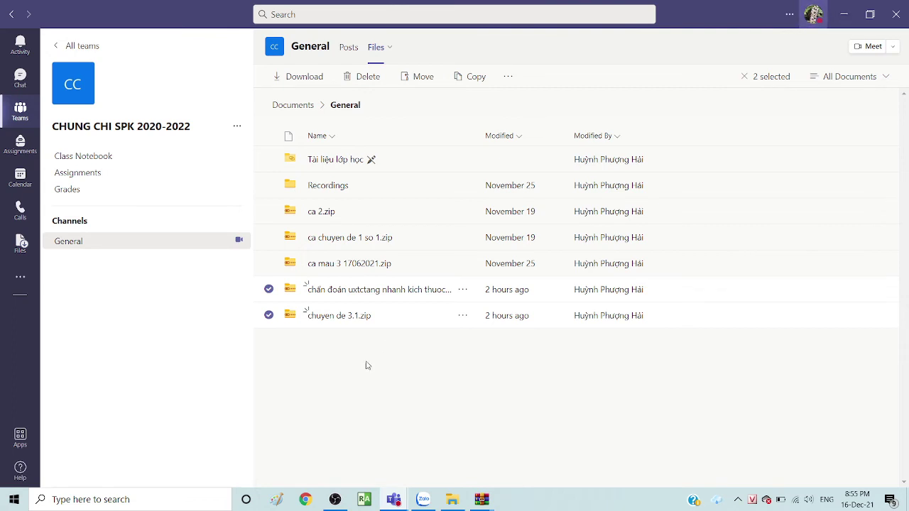
Switch to File Explorer and locate the downloaded chuyen de 3.1.zip in the Downloads folder.
{"action": "left_click", "coordinate": [456, 500]}
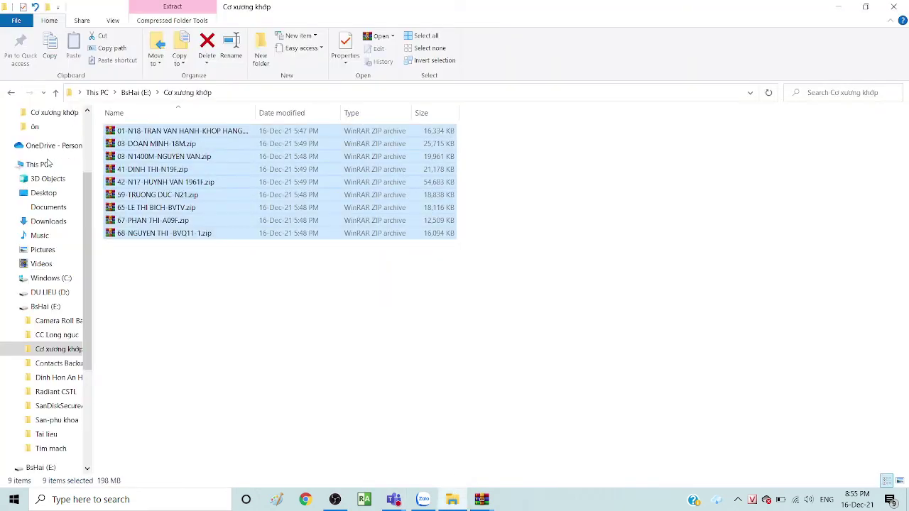
{"action": "left_click", "coordinate": [9, 92]}
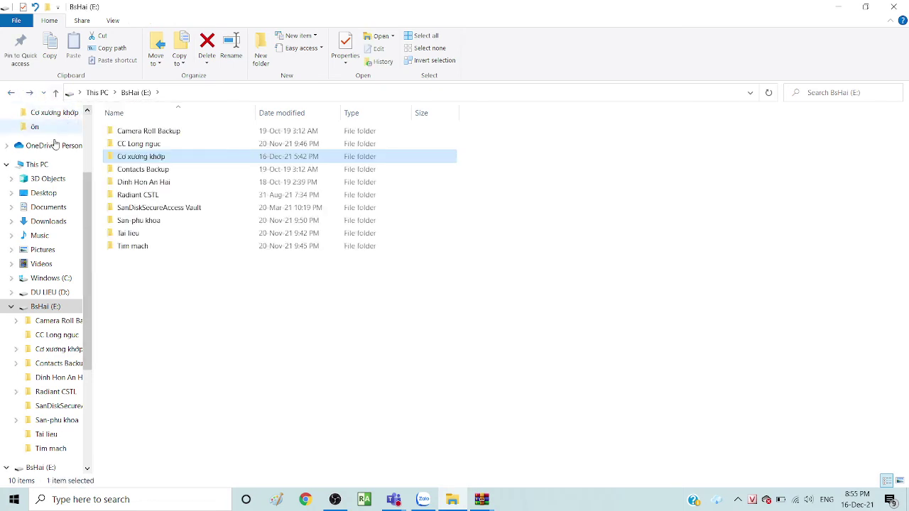
{"action": "left_click_drag", "start_coordinate": [91, 228], "coordinate": [90, 153]}
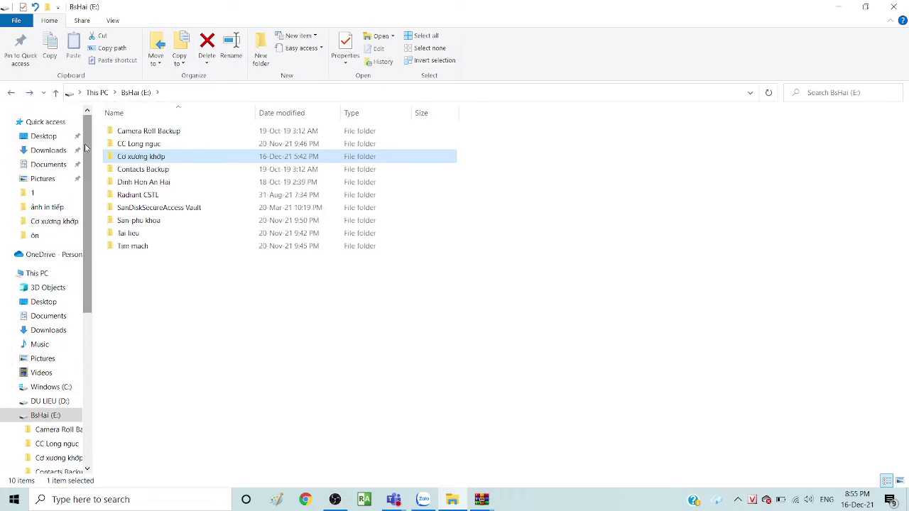
{"action": "left_click", "coordinate": [60, 150]}
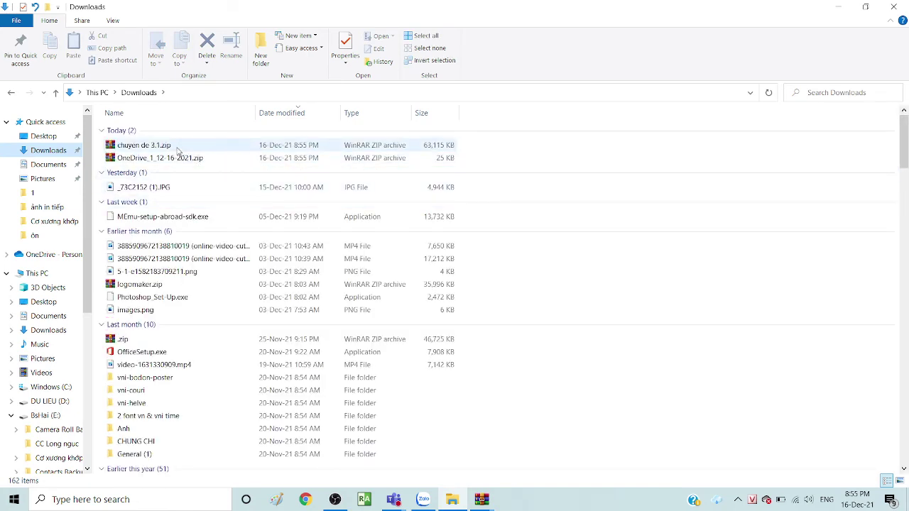
{"action": "left_click", "coordinate": [179, 148]}
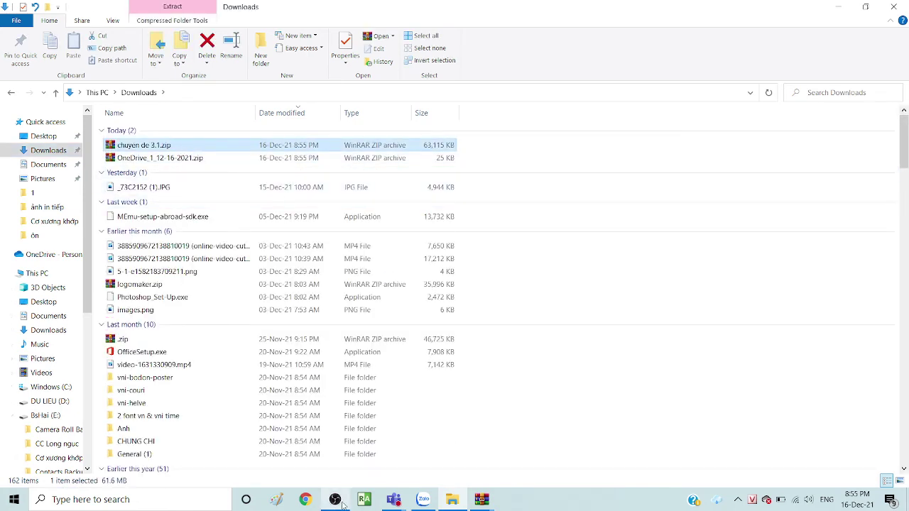
Launch RadiAnt DICOM Viewer and continue with the evaluation version, checking the Teams meeting while its activation dialog counts down.
{"action": "left_click", "coordinate": [364, 501]}
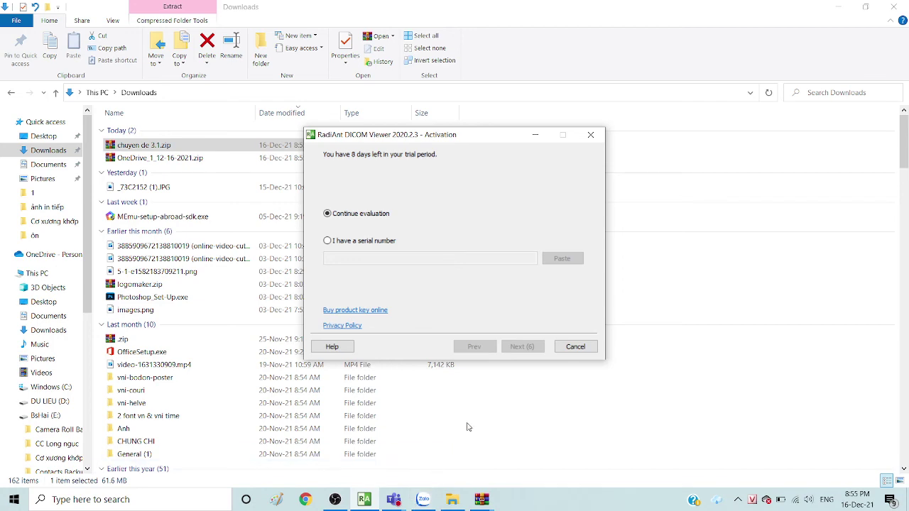
{"action": "mouse_move", "coordinate": [393, 502]}
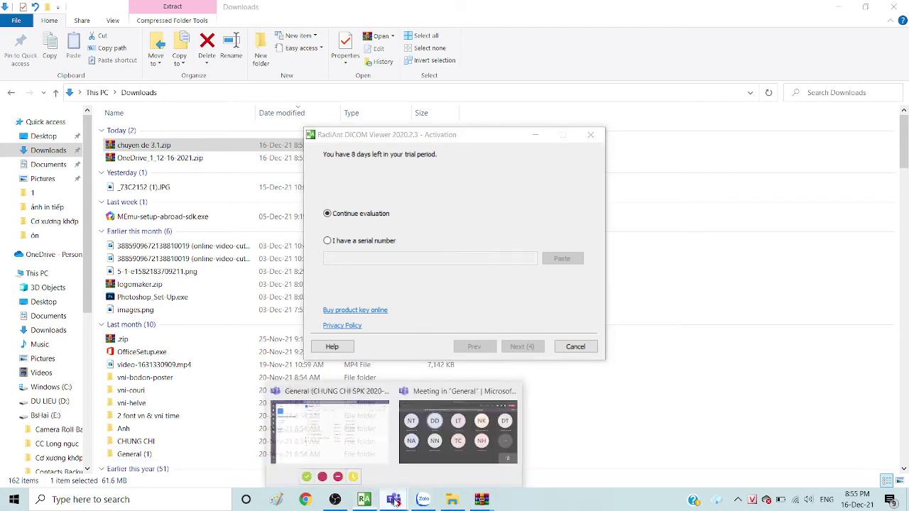
{"action": "mouse_move", "coordinate": [372, 443]}
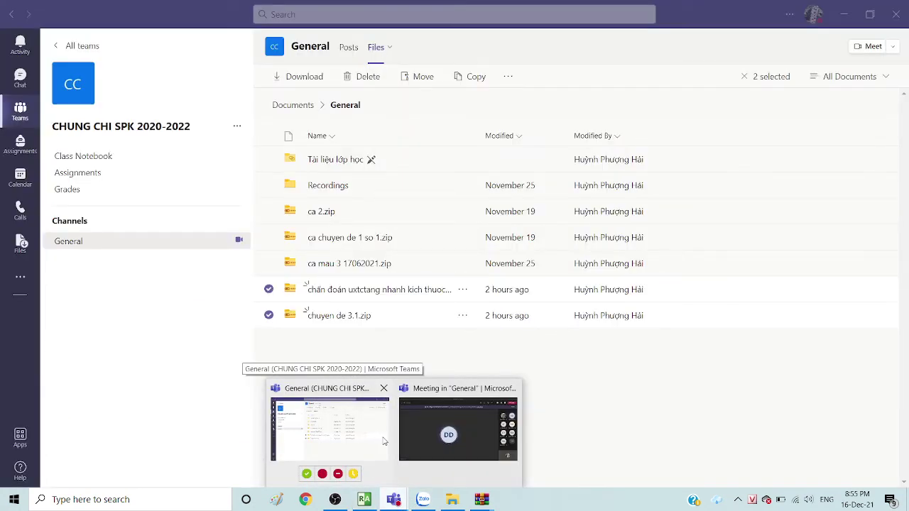
{"action": "mouse_move", "coordinate": [448, 436]}
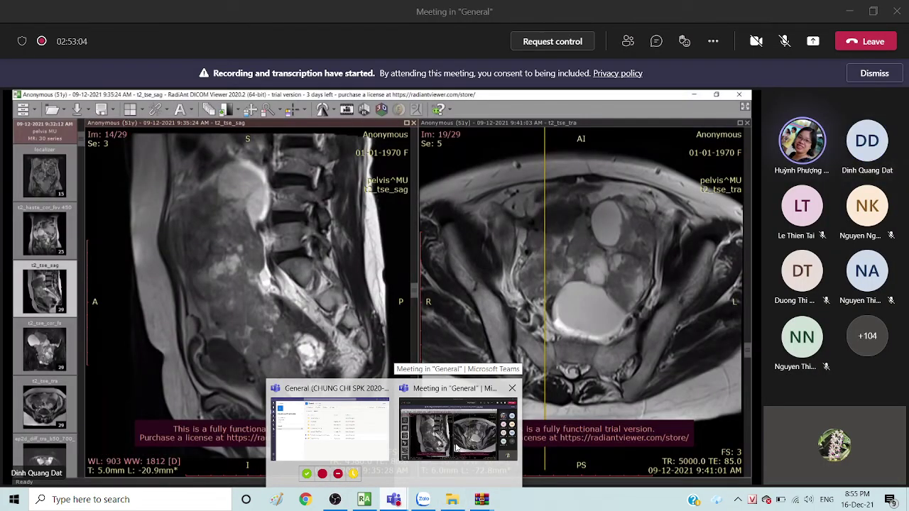
{"action": "left_click", "coordinate": [455, 445]}
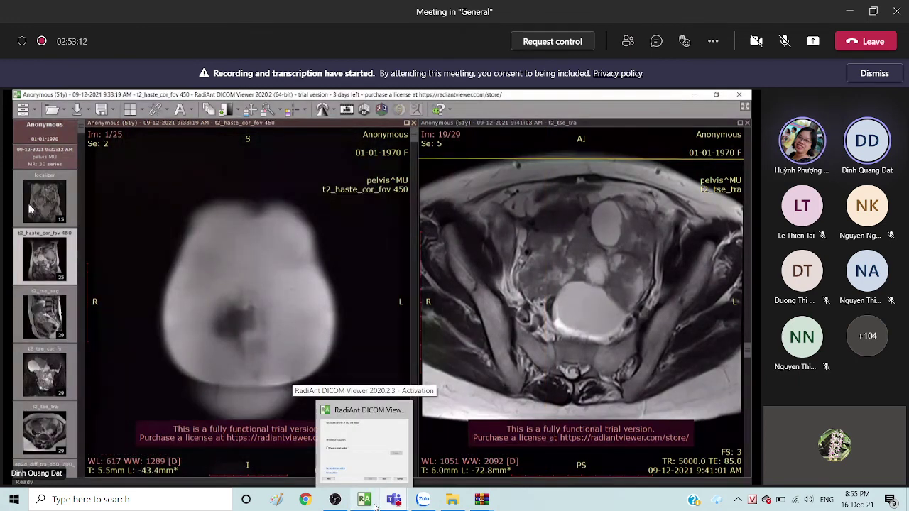
{"action": "left_click", "coordinate": [363, 442]}
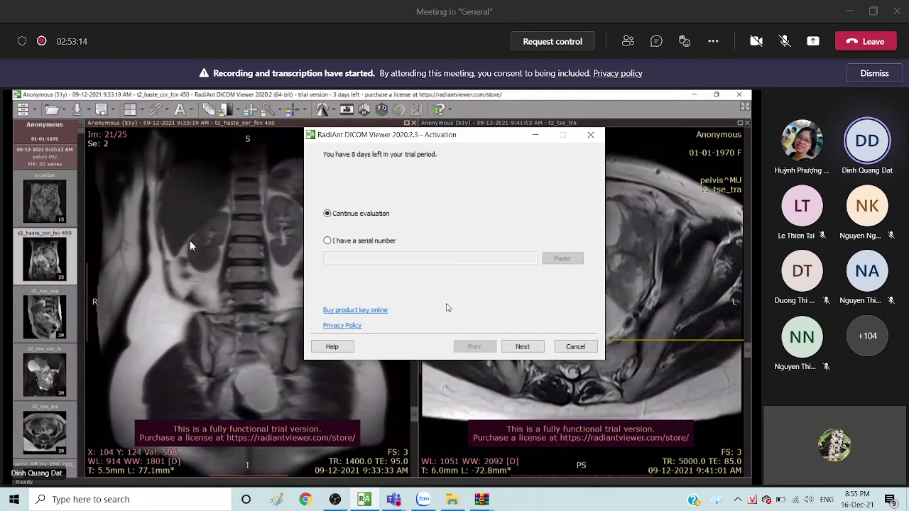
{"action": "left_click", "coordinate": [520, 346]}
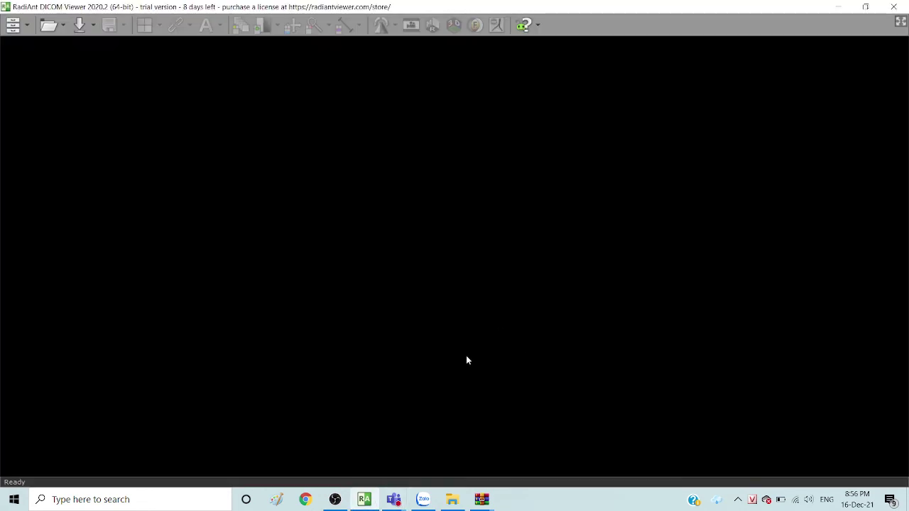
Open the zipped DICOM study chuyen de 3.1.zip from the Downloads folder.
{"action": "left_click", "coordinate": [62, 25]}
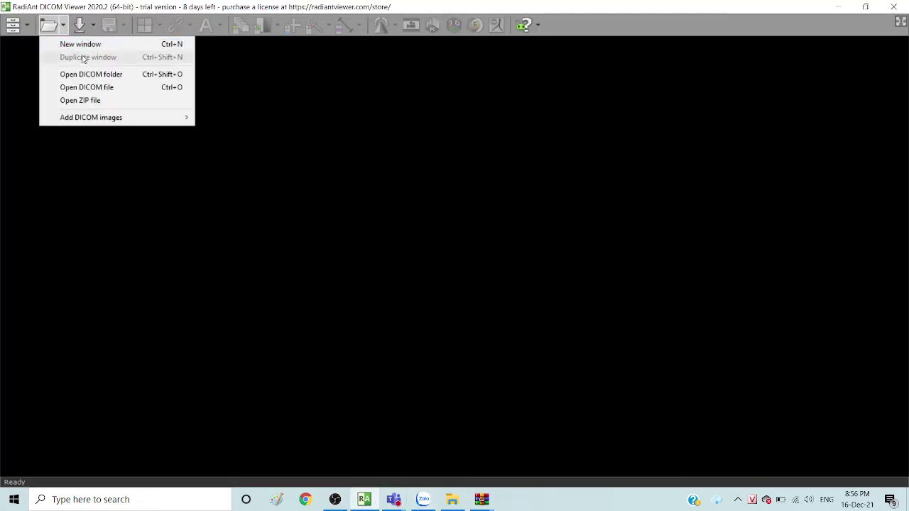
{"action": "left_click", "coordinate": [111, 101]}
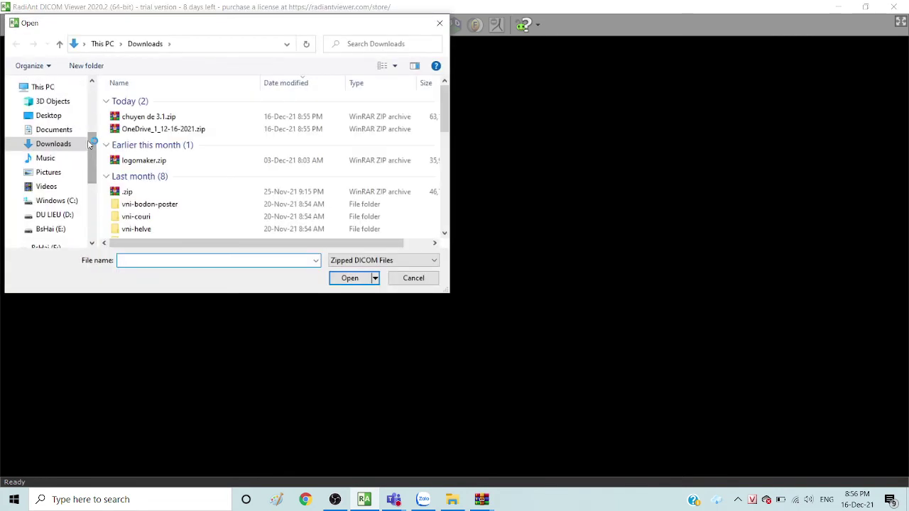
{"action": "scroll", "coordinate": [89, 132], "scroll_direction": "up", "scroll_amount": 5}
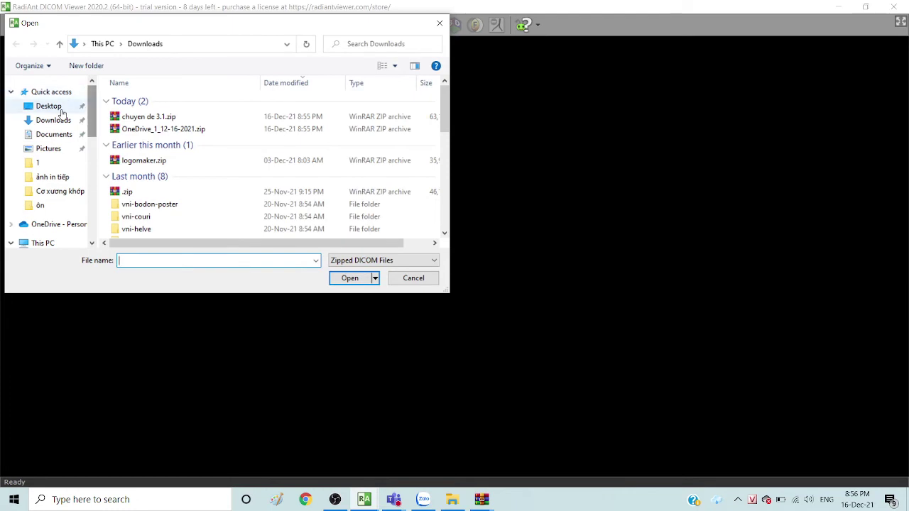
{"action": "left_click", "coordinate": [59, 122]}
{"action": "left_click", "coordinate": [148, 117]}
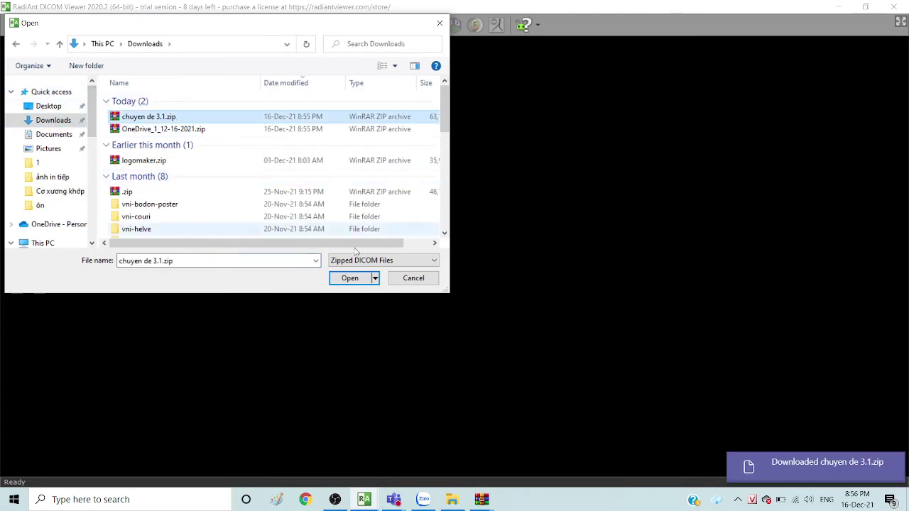
{"action": "left_click", "coordinate": [334, 281]}
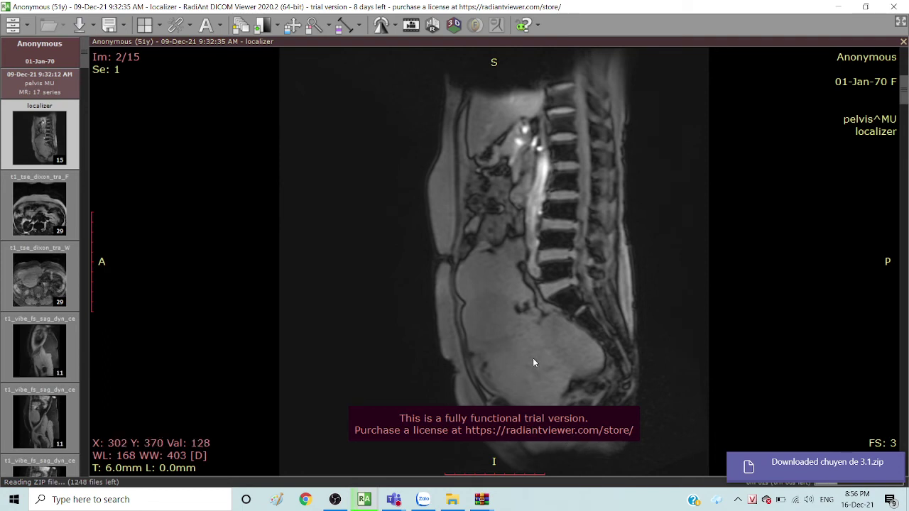
Look over the localizer and the study's series, and display the t2_haste_cor_fov 450 series.
{"action": "scroll", "coordinate": [536, 353], "scroll_direction": "down", "scroll_amount": 1}
{"action": "scroll", "coordinate": [539, 344], "scroll_direction": "down", "scroll_amount": 1}
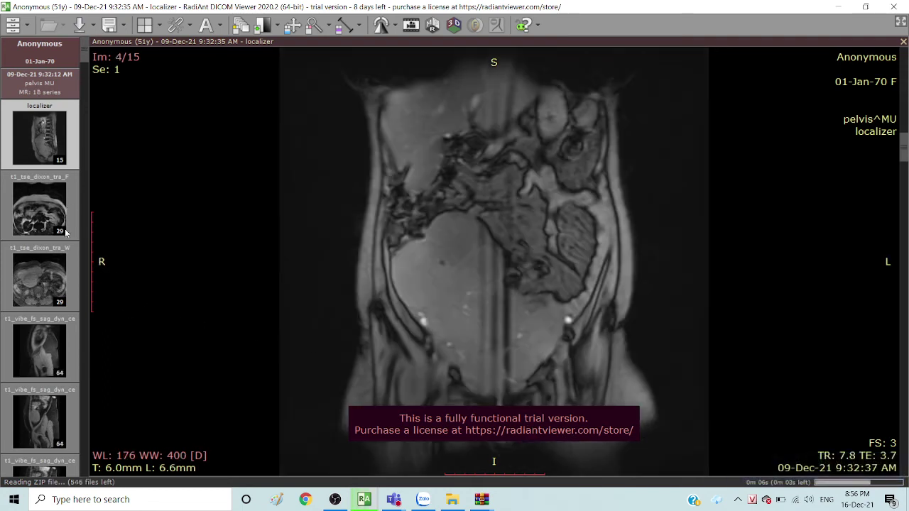
{"action": "scroll", "coordinate": [78, 352], "scroll_direction": "down", "scroll_amount": 4}
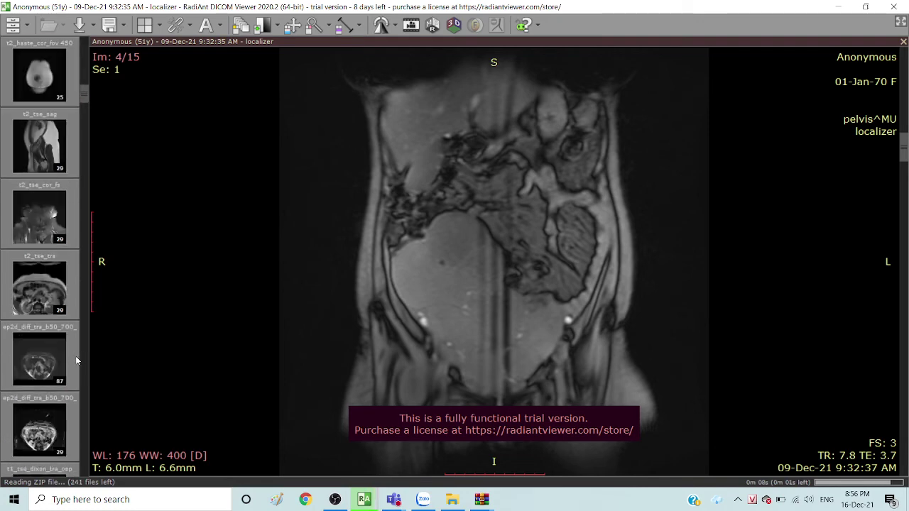
{"action": "scroll", "coordinate": [75, 353], "scroll_direction": "up", "scroll_amount": 4}
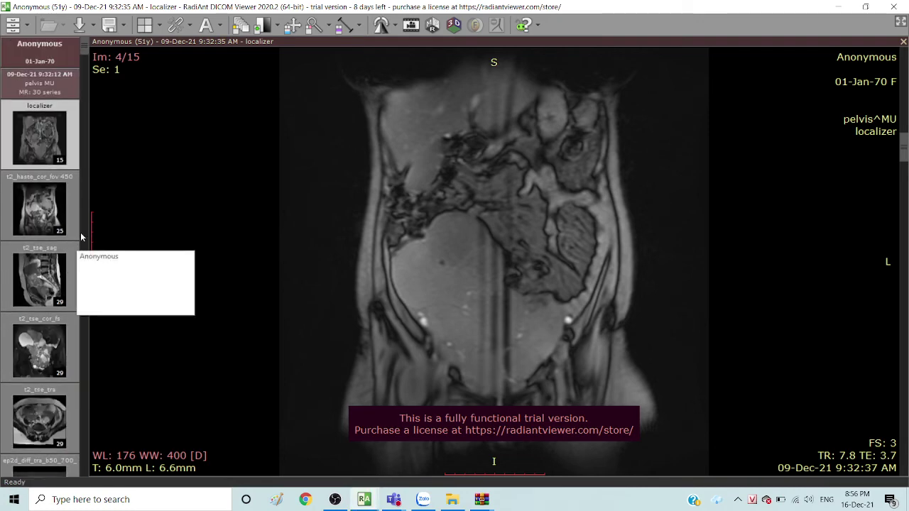
{"action": "left_click", "coordinate": [69, 200]}
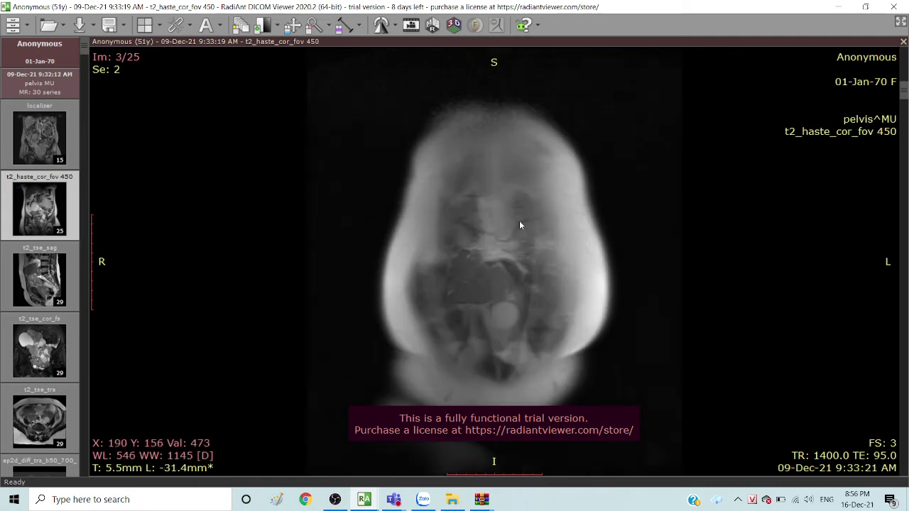
Examine the coronal slices of the t2_haste_cor_fov 450 series back and forth through the abdomen and pelvis.
{"action": "scroll", "coordinate": [519, 226], "scroll_direction": "down", "scroll_amount": 9}
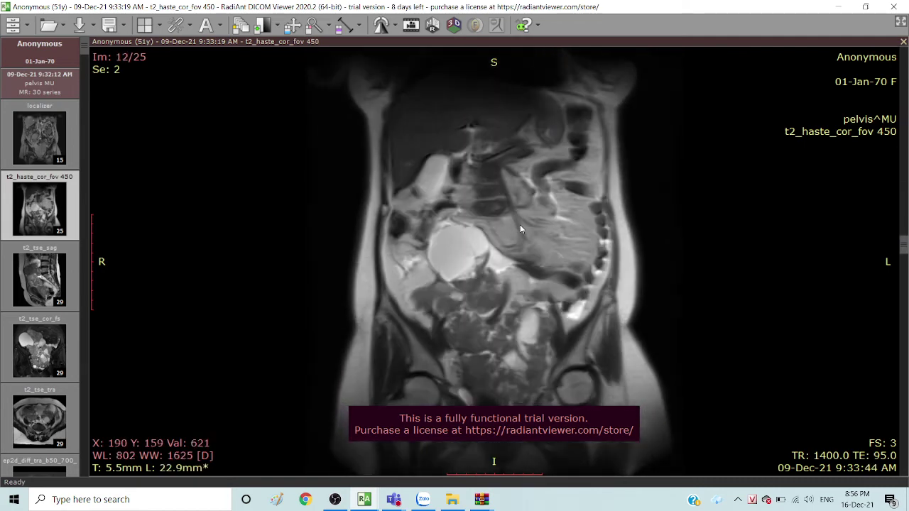
{"action": "scroll", "coordinate": [520, 226], "scroll_direction": "down", "scroll_amount": 1}
{"action": "scroll", "coordinate": [519, 226], "scroll_direction": "up", "scroll_amount": 3}
{"action": "scroll", "coordinate": [520, 226], "scroll_direction": "down", "scroll_amount": 3}
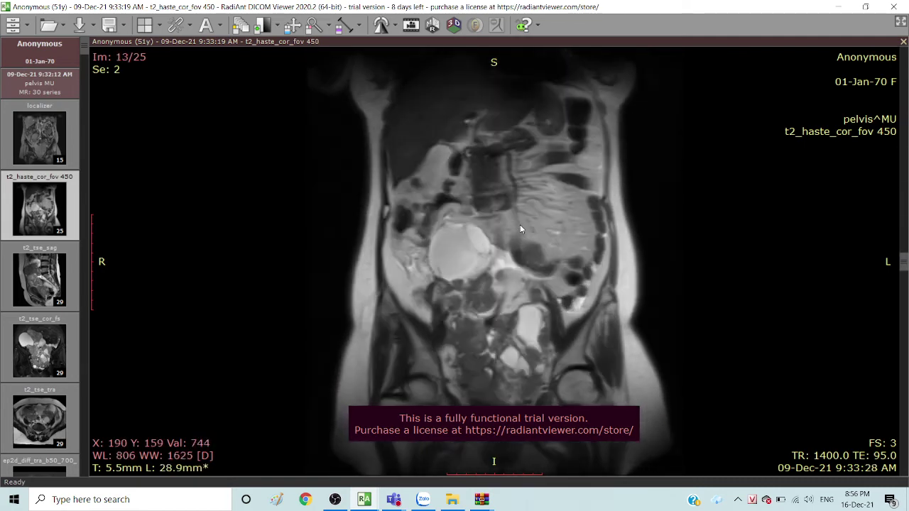
{"action": "scroll", "coordinate": [519, 229], "scroll_direction": "down", "scroll_amount": 9}
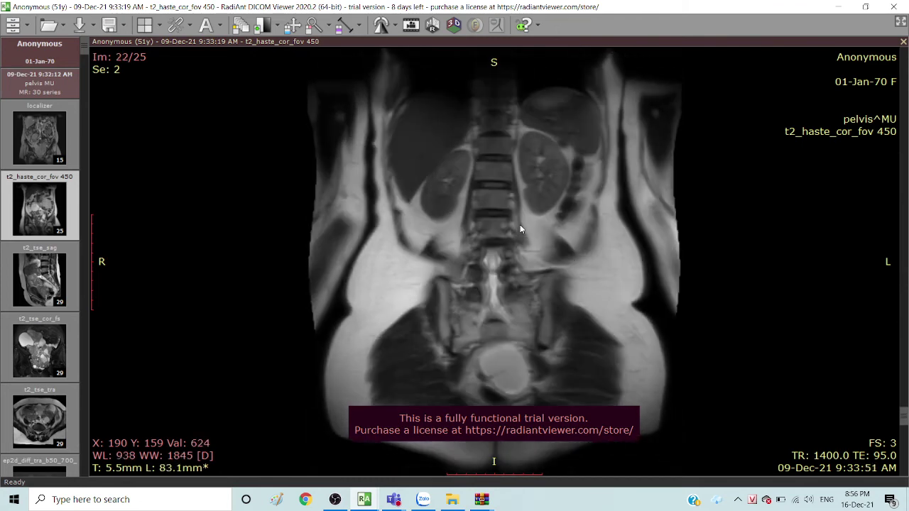
{"action": "scroll", "coordinate": [520, 228], "scroll_direction": "down", "scroll_amount": 6}
{"action": "scroll", "coordinate": [520, 228], "scroll_direction": "up", "scroll_amount": 4}
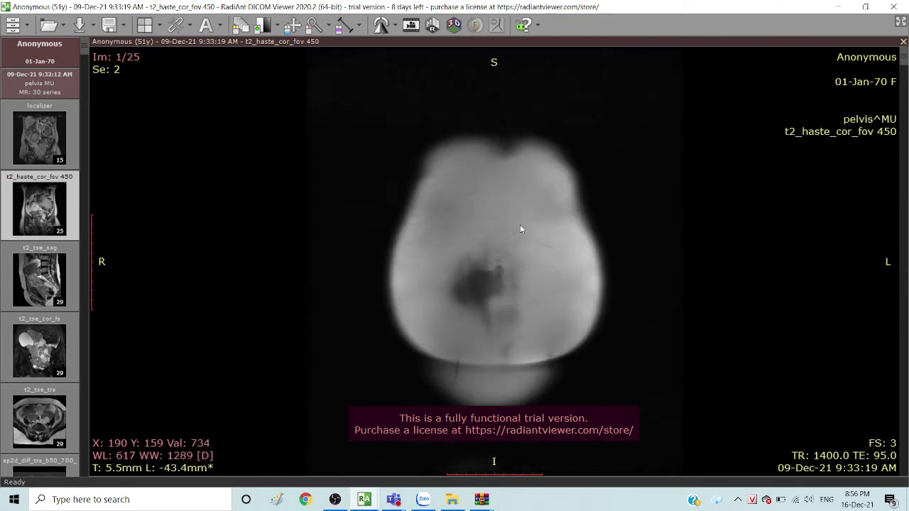
{"action": "scroll", "coordinate": [520, 227], "scroll_direction": "down", "scroll_amount": 2}
{"action": "scroll", "coordinate": [520, 227], "scroll_direction": "up", "scroll_amount": 1}
{"action": "scroll", "coordinate": [520, 228], "scroll_direction": "up", "scroll_amount": 7}
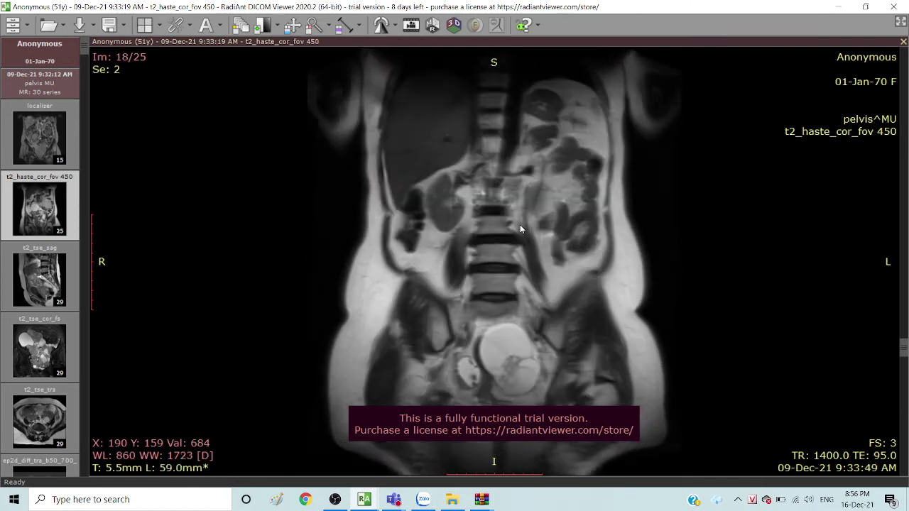
{"action": "scroll", "coordinate": [519, 229], "scroll_direction": "up", "scroll_amount": 2}
{"action": "scroll", "coordinate": [520, 229], "scroll_direction": "down", "scroll_amount": 2}
{"action": "scroll", "coordinate": [520, 224], "scroll_direction": "down", "scroll_amount": 3}
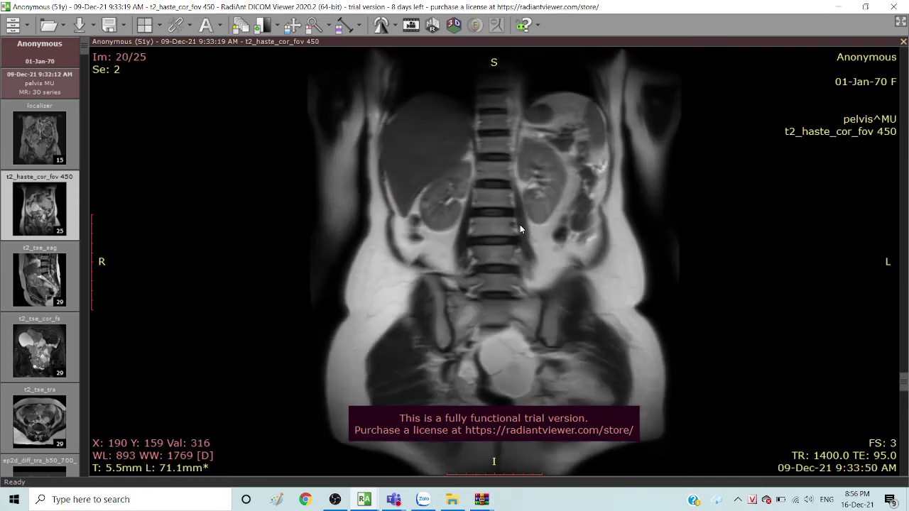
Examine the posterior coronal slices of the t2_haste_cor_fov 450 series around the kidneys, spine and pelvis at a reduced magnification.
{"action": "scroll", "coordinate": [758, 290], "scroll_direction": "up", "scroll_amount": 1}
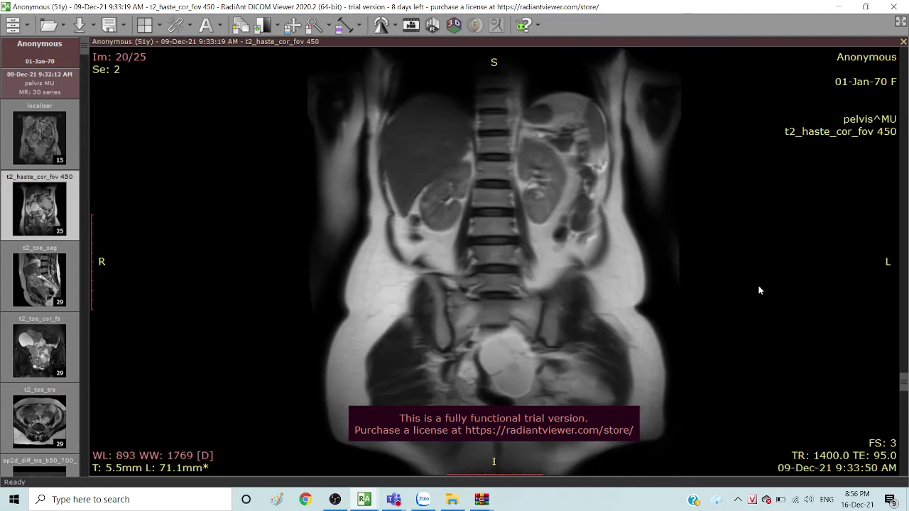
{"action": "scroll", "coordinate": [752, 286], "scroll_direction": "up", "scroll_amount": 1}
{"action": "scroll", "coordinate": [746, 284], "scroll_direction": "down", "scroll_amount": 2}
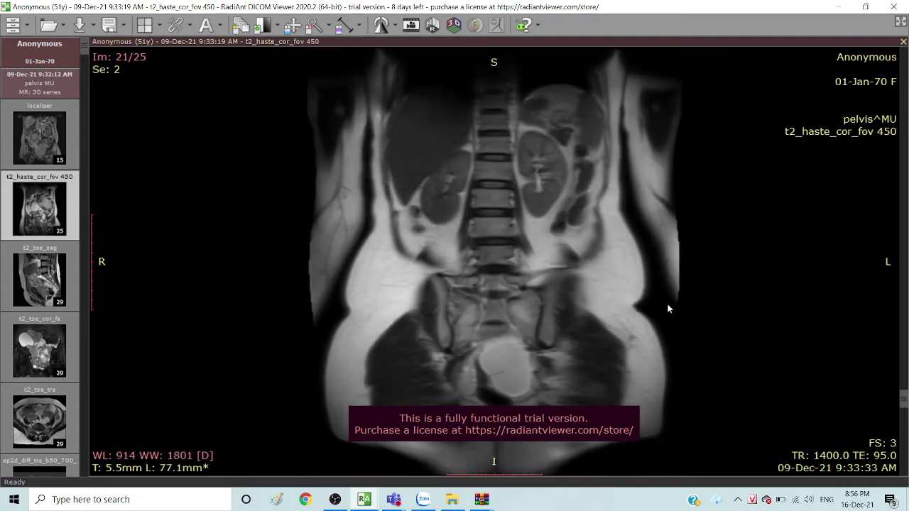
{"action": "scroll", "coordinate": [643, 284], "scroll_direction": "up", "scroll_amount": 19}
{"action": "scroll", "coordinate": [625, 266], "scroll_direction": "down", "scroll_amount": 19}
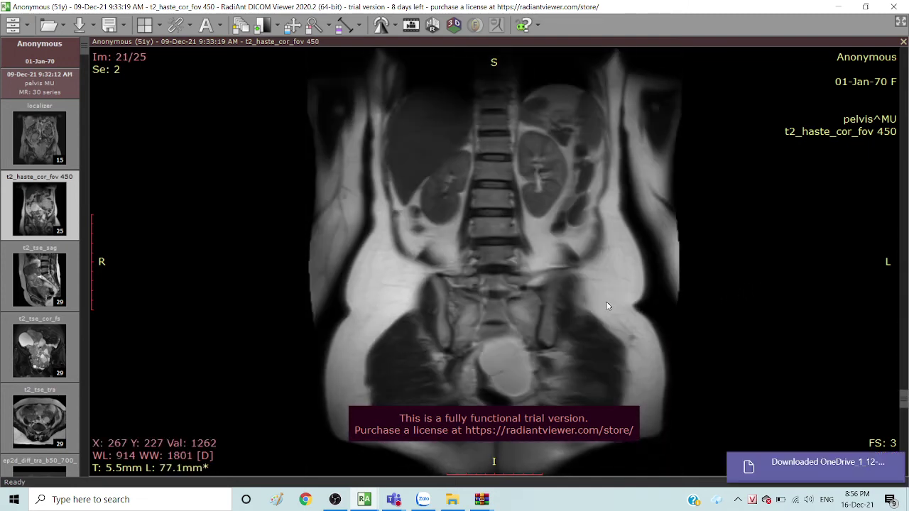
{"action": "left_click_drag", "start_coordinate": [603, 297], "coordinate": [598, 327]}
{"action": "scroll", "coordinate": [605, 305], "scroll_direction": "down", "scroll_amount": 1}
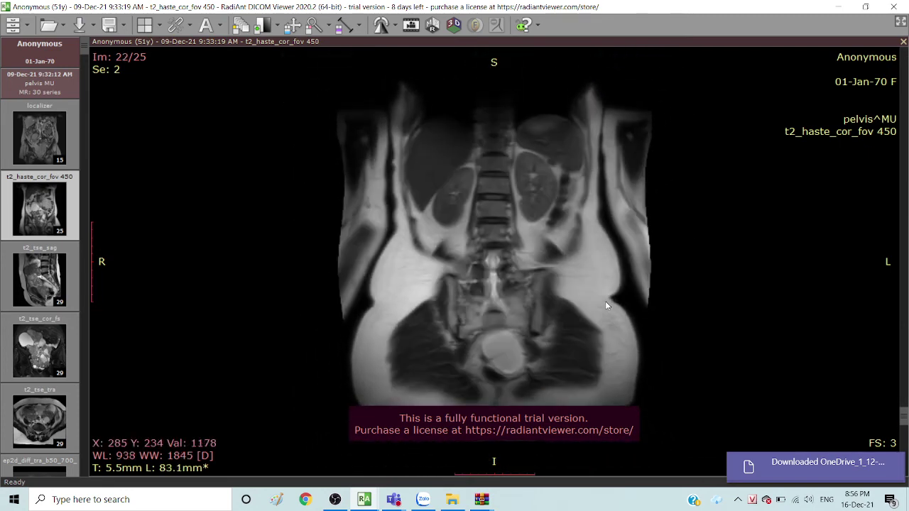
{"action": "scroll", "coordinate": [606, 306], "scroll_direction": "up", "scroll_amount": 1}
{"action": "scroll", "coordinate": [605, 305], "scroll_direction": "up", "scroll_amount": 2}
{"action": "scroll", "coordinate": [606, 305], "scroll_direction": "up", "scroll_amount": 3}
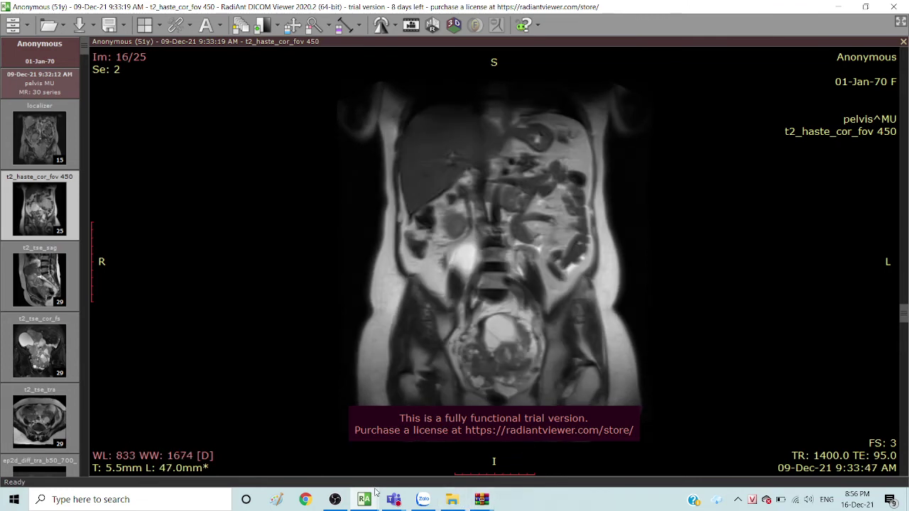
Check the sagittal and axial images shared in the Teams meeting and return to the study in RadiAnt DICOM Viewer.
{"action": "mouse_move", "coordinate": [394, 499]}
{"action": "left_click", "coordinate": [458, 440]}
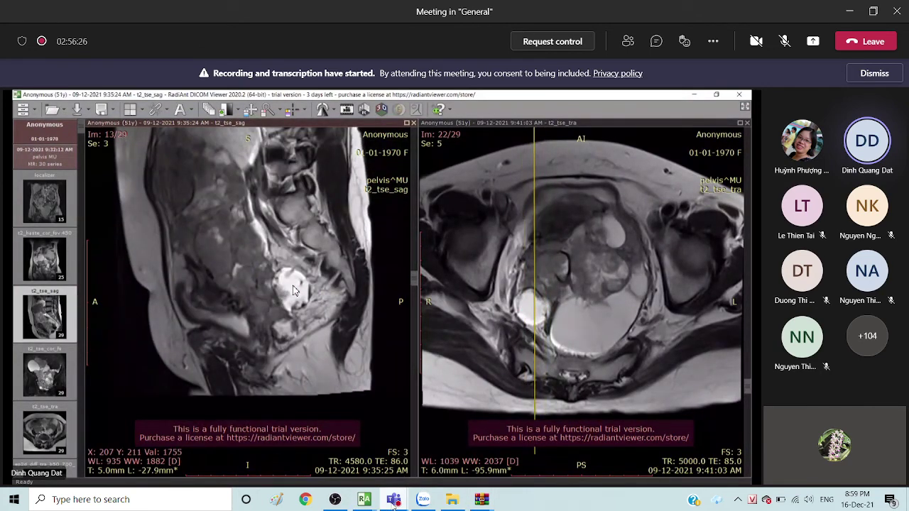
{"action": "mouse_move", "coordinate": [399, 502]}
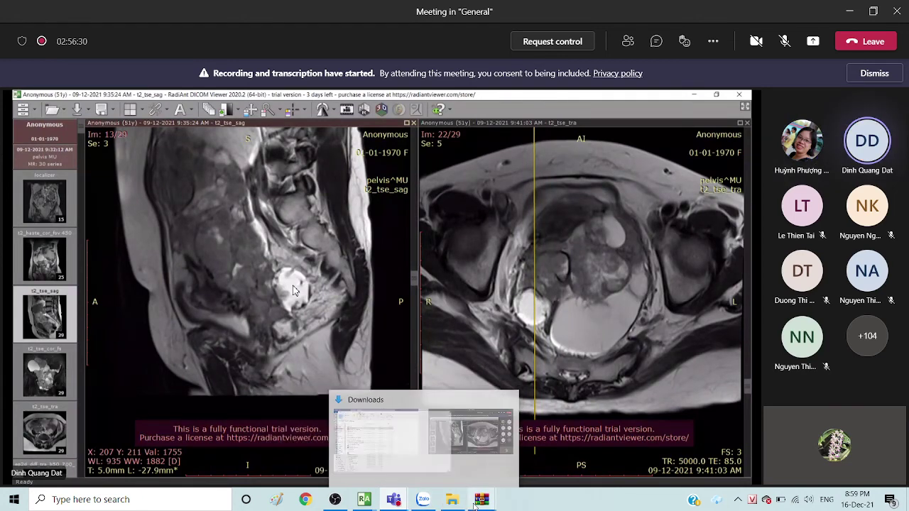
{"action": "mouse_move", "coordinate": [360, 502]}
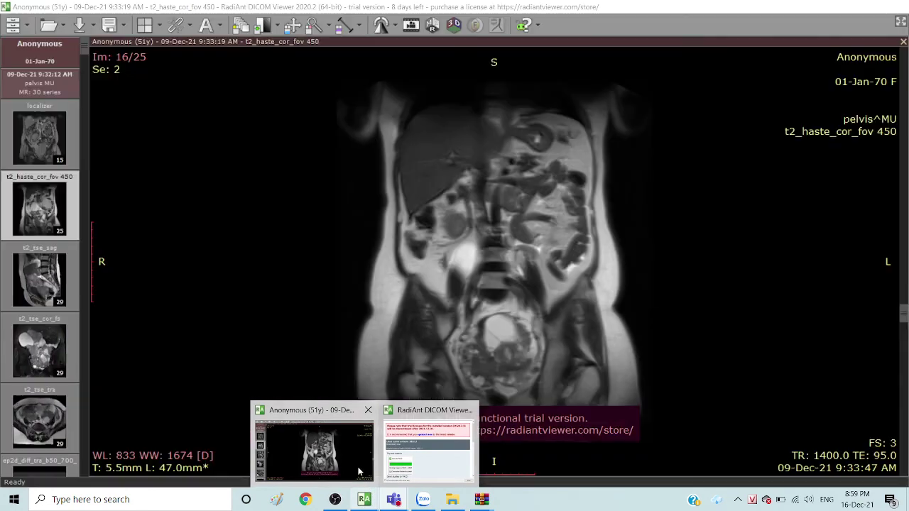
{"action": "left_click", "coordinate": [362, 474]}
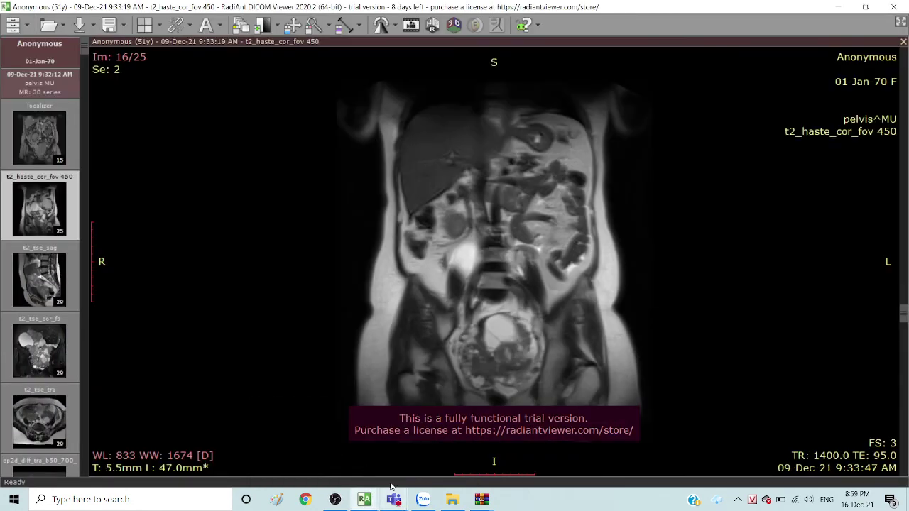
Split the view into two side-by-side viewports and load the t2_tse_sag series into the empty one.
{"action": "left_click", "coordinate": [145, 25]}
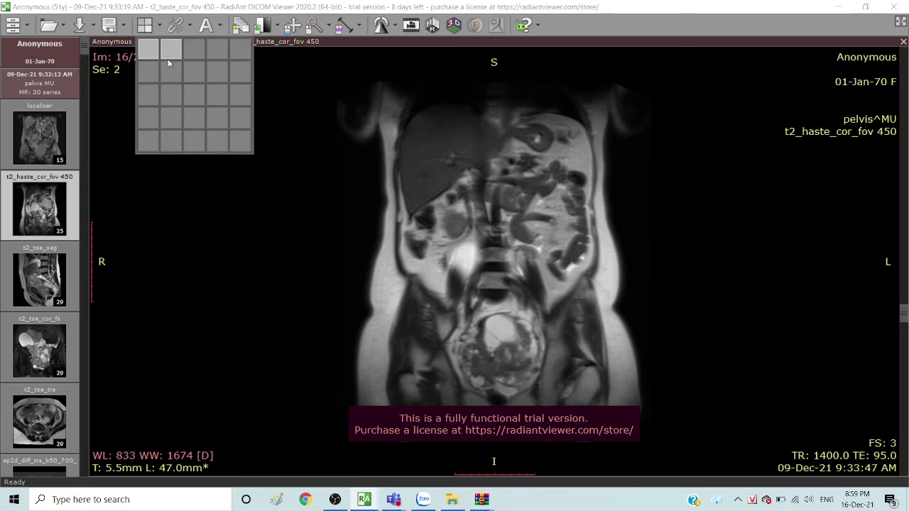
{"action": "left_click", "coordinate": [168, 56]}
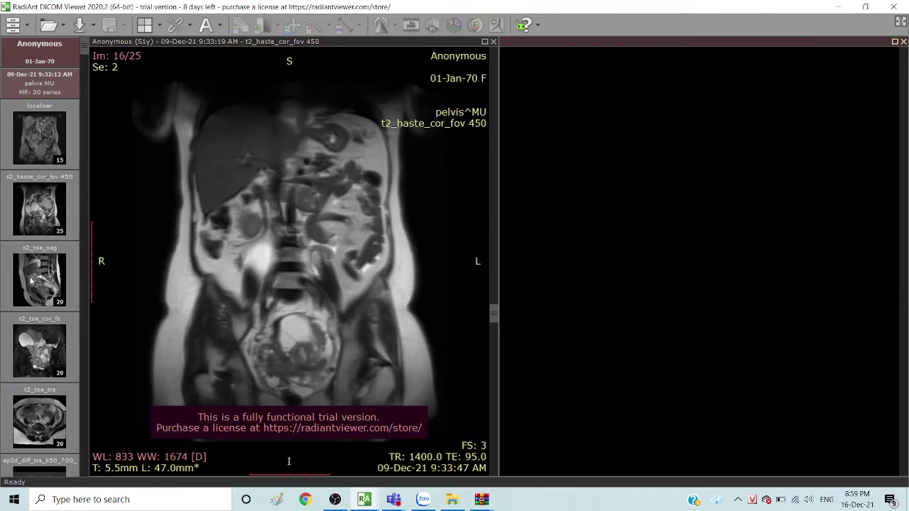
{"action": "left_click_drag", "start_coordinate": [39, 281], "coordinate": [562, 209]}
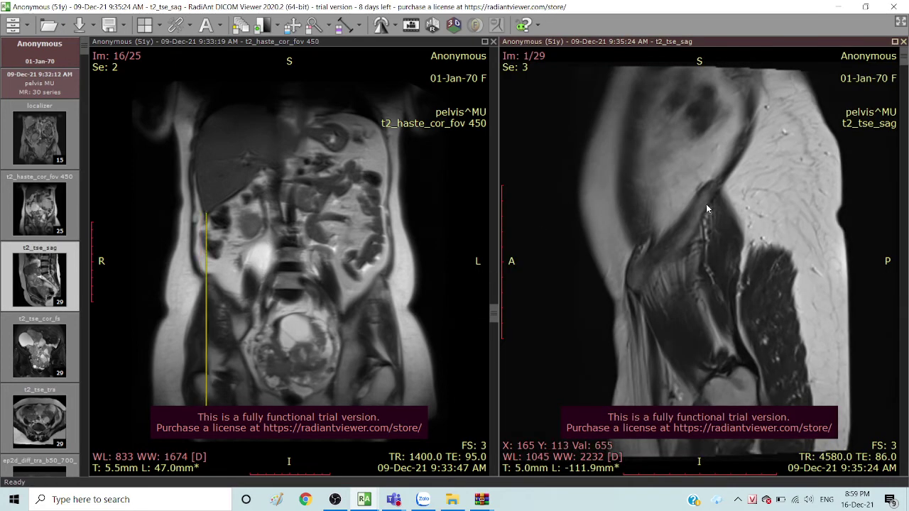
Examine the t2_tse_sag slices from the first image to the midline, repositioning the image so the whole pelvis is in view.
{"action": "scroll", "coordinate": [705, 206], "scroll_direction": "down", "scroll_amount": 5}
{"action": "scroll", "coordinate": [705, 206], "scroll_direction": "down", "scroll_amount": 8}
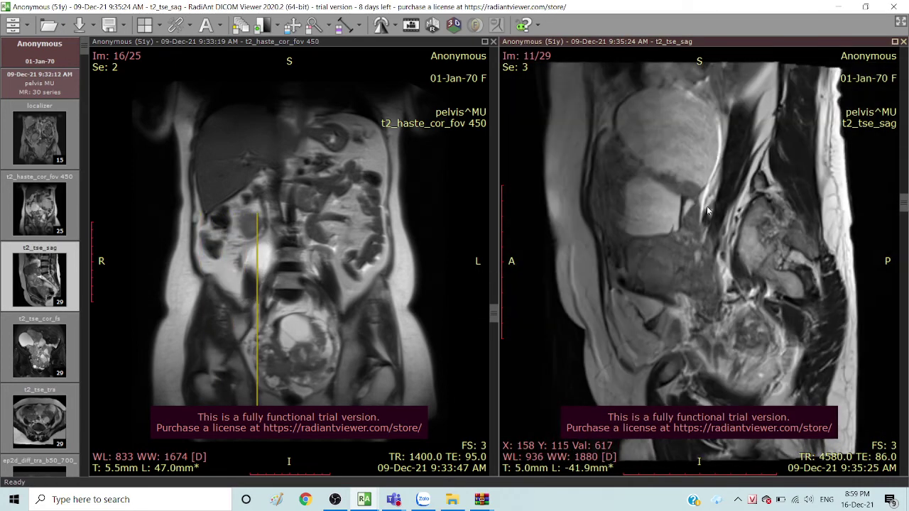
{"action": "scroll", "coordinate": [744, 241], "scroll_direction": "down", "scroll_amount": 3}
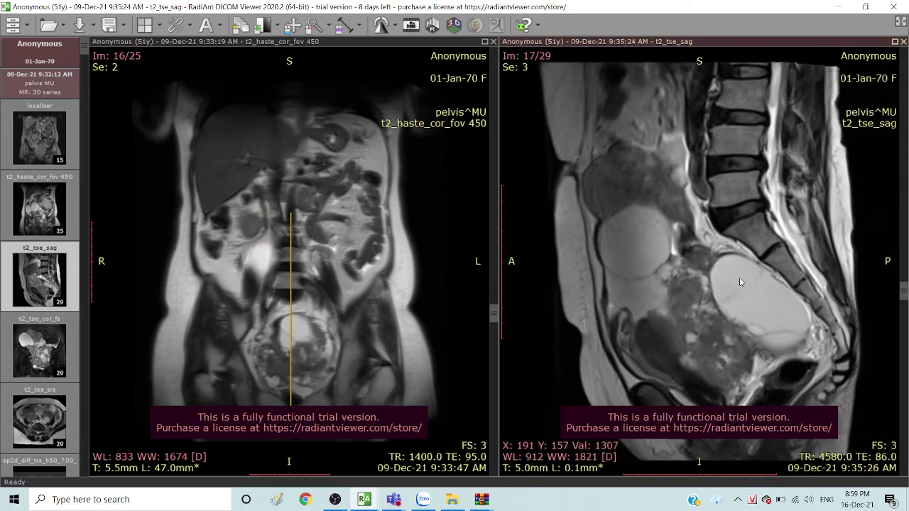
{"action": "left_click_drag", "start_coordinate": [742, 343], "coordinate": [743, 365]}
{"action": "scroll", "coordinate": [731, 326], "scroll_direction": "up", "scroll_amount": 5}
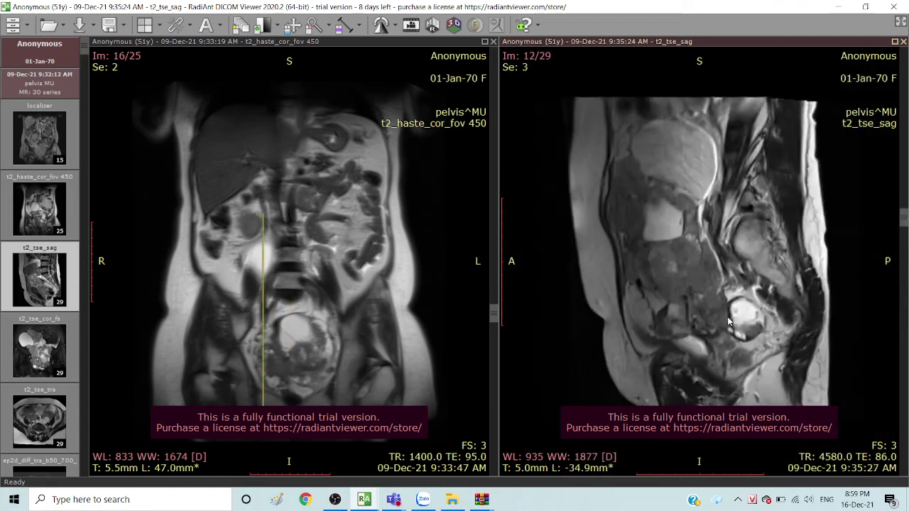
{"action": "scroll", "coordinate": [731, 326], "scroll_direction": "down", "scroll_amount": 3}
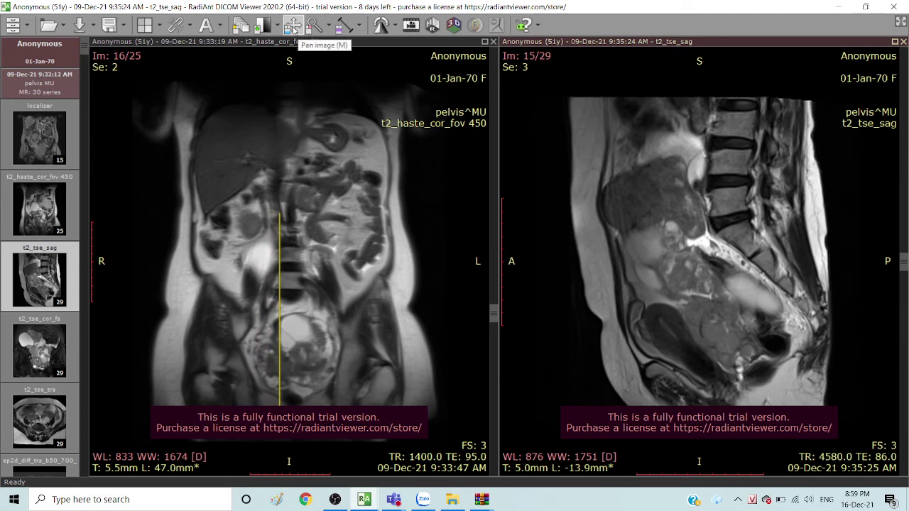
{"action": "left_click_drag", "start_coordinate": [721, 198], "coordinate": [720, 169]}
{"action": "scroll", "coordinate": [695, 210], "scroll_direction": "down", "scroll_amount": 3}
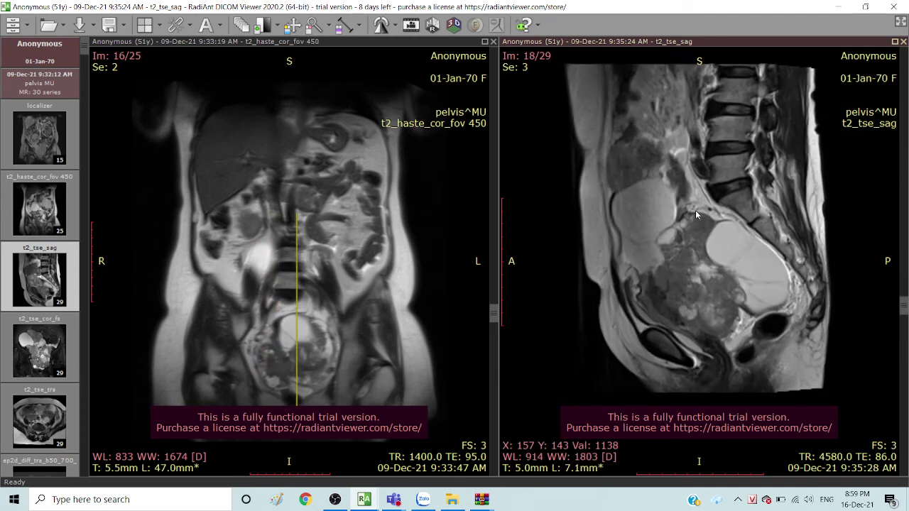
Enlarge the t2_tse_sag images and compare the slices near the midline through the pelvic masses.
{"action": "scroll", "coordinate": [719, 229], "scroll_direction": "up", "scroll_amount": 2}
{"action": "left_click_drag", "start_coordinate": [737, 228], "coordinate": [705, 181]}
{"action": "scroll", "coordinate": [685, 188], "scroll_direction": "up", "scroll_amount": 1}
{"action": "scroll", "coordinate": [685, 188], "scroll_direction": "down", "scroll_amount": 1}
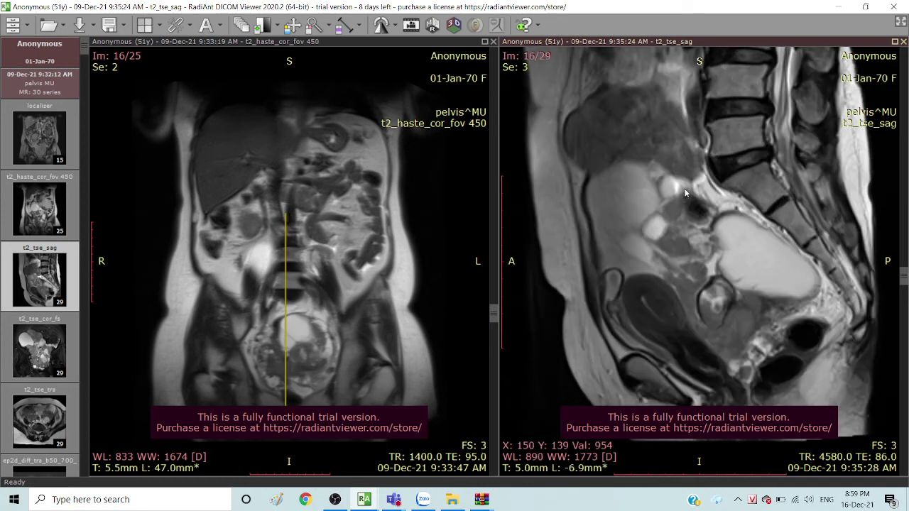
{"action": "scroll", "coordinate": [683, 189], "scroll_direction": "up", "scroll_amount": 3}
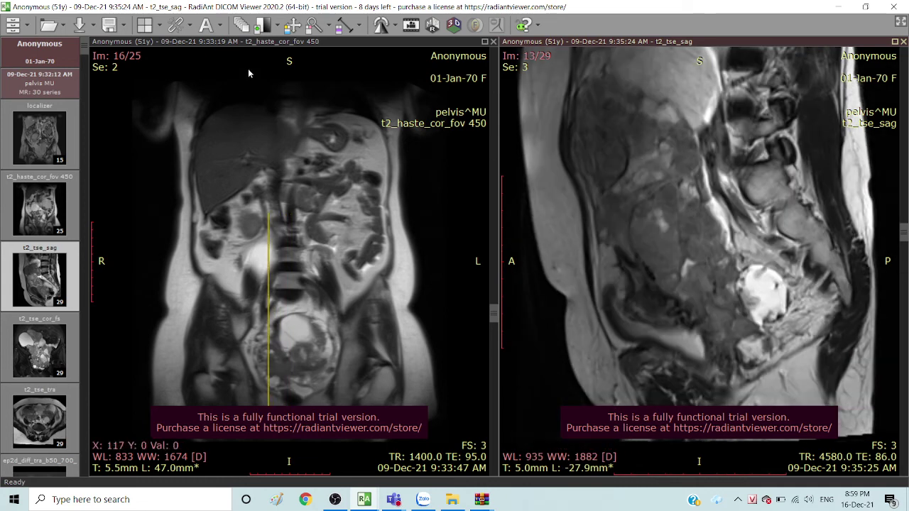
{"action": "left_click", "coordinate": [292, 26]}
{"action": "left_click_drag", "start_coordinate": [706, 187], "coordinate": [702, 151]}
{"action": "scroll", "coordinate": [666, 168], "scroll_direction": "down", "scroll_amount": 2}
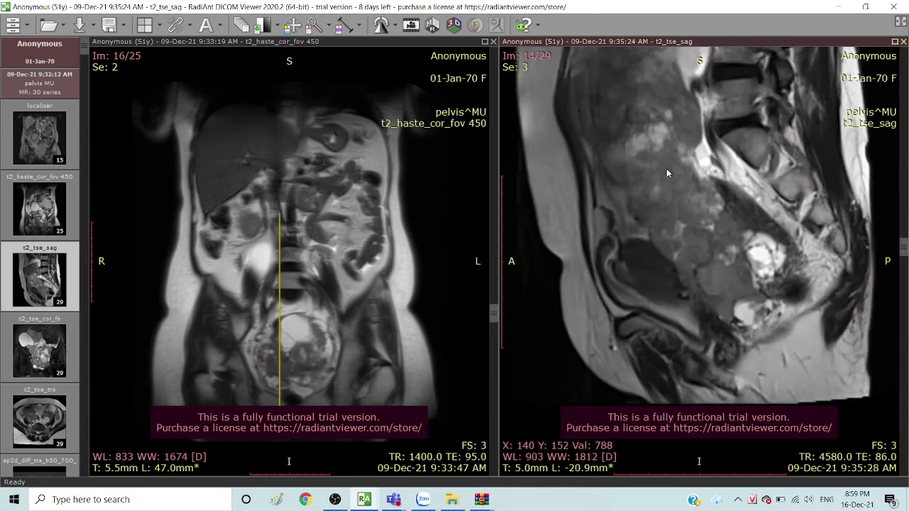
{"action": "scroll", "coordinate": [667, 170], "scroll_direction": "up", "scroll_amount": 1}
{"action": "scroll", "coordinate": [666, 178], "scroll_direction": "down", "scroll_amount": 8}
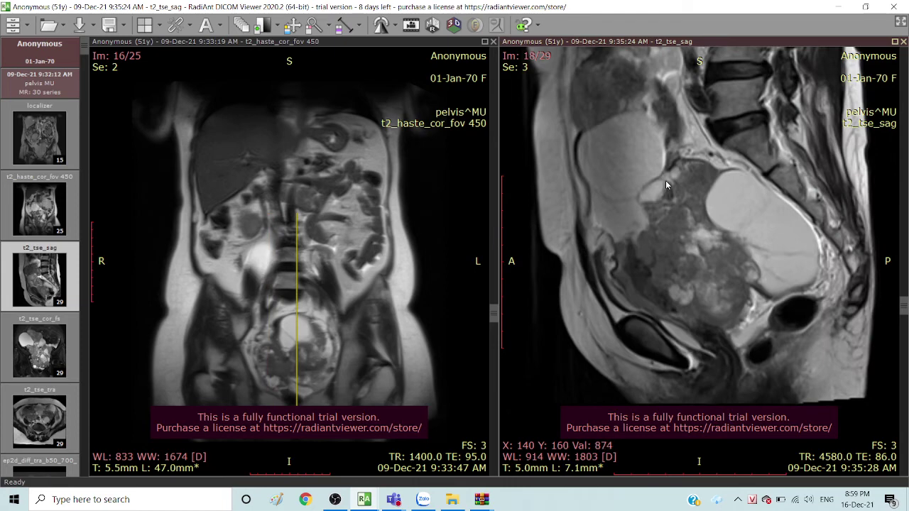
{"action": "scroll", "coordinate": [666, 185], "scroll_direction": "up", "scroll_amount": 9}
{"action": "scroll", "coordinate": [665, 183], "scroll_direction": "down", "scroll_amount": 3}
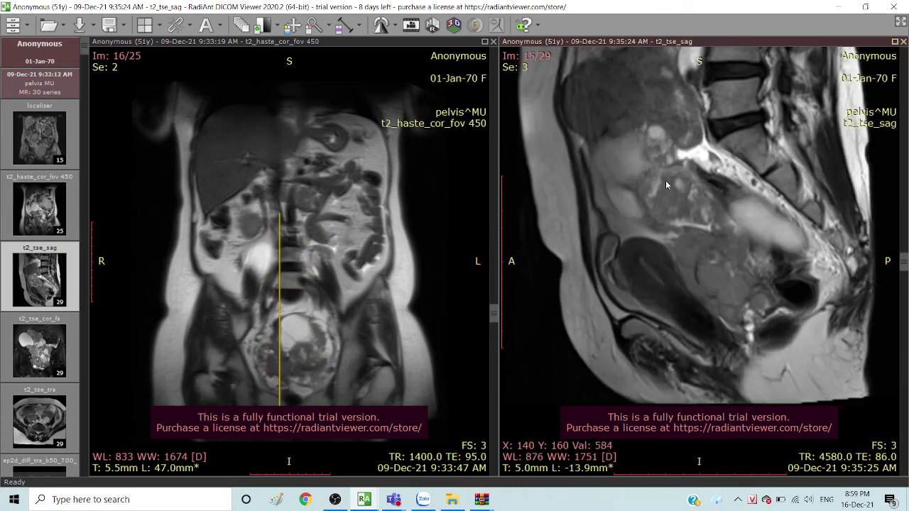
{"action": "scroll", "coordinate": [329, 233], "scroll_direction": "down", "scroll_amount": 4}
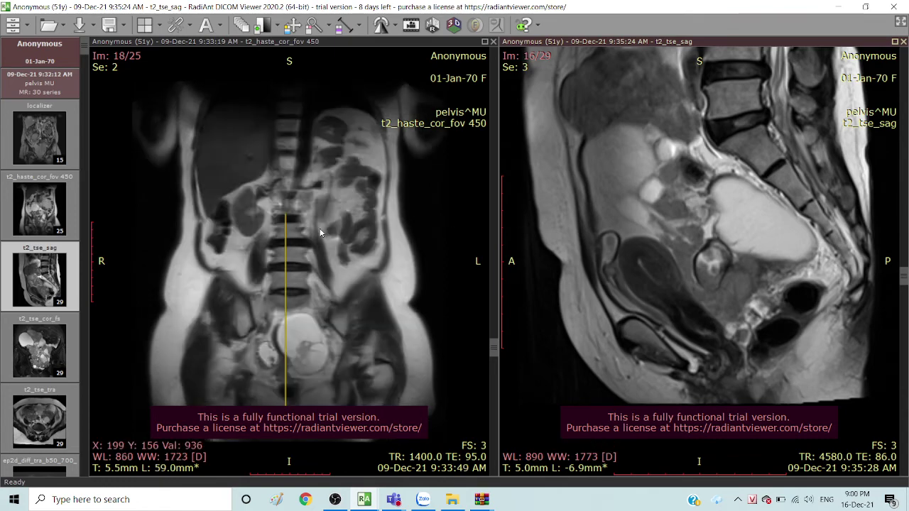
Examine the t2_haste_cor_fov 450 slices from back to front against the sagittal reference line.
{"action": "scroll", "coordinate": [321, 233], "scroll_direction": "up", "scroll_amount": 3}
{"action": "scroll", "coordinate": [320, 233], "scroll_direction": "down", "scroll_amount": 3}
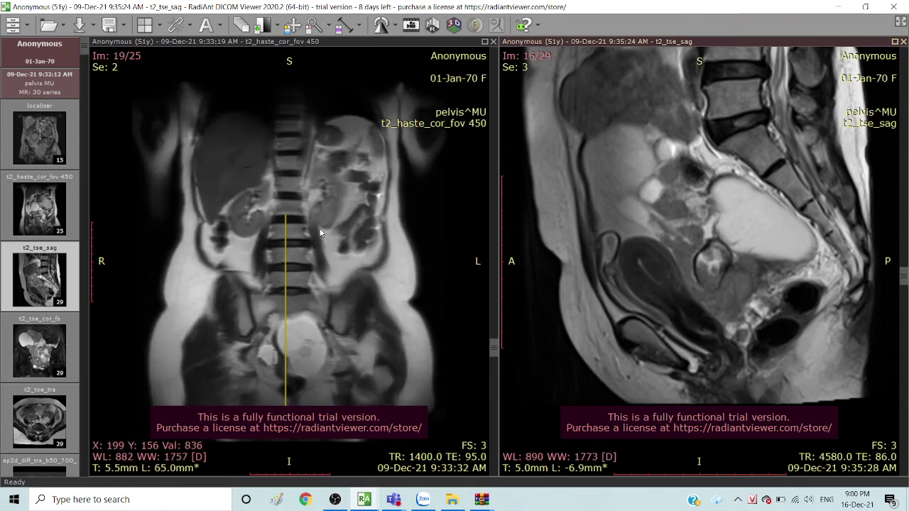
{"action": "scroll", "coordinate": [320, 233], "scroll_direction": "up", "scroll_amount": 9}
{"action": "scroll", "coordinate": [320, 233], "scroll_direction": "up", "scroll_amount": 4}
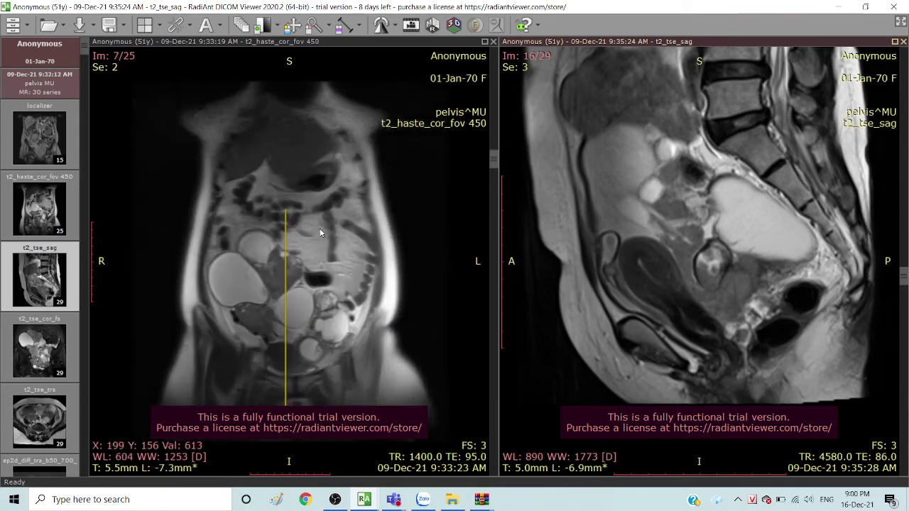
{"action": "scroll", "coordinate": [317, 230], "scroll_direction": "up", "scroll_amount": 4}
{"action": "scroll", "coordinate": [316, 228], "scroll_direction": "down", "scroll_amount": 8}
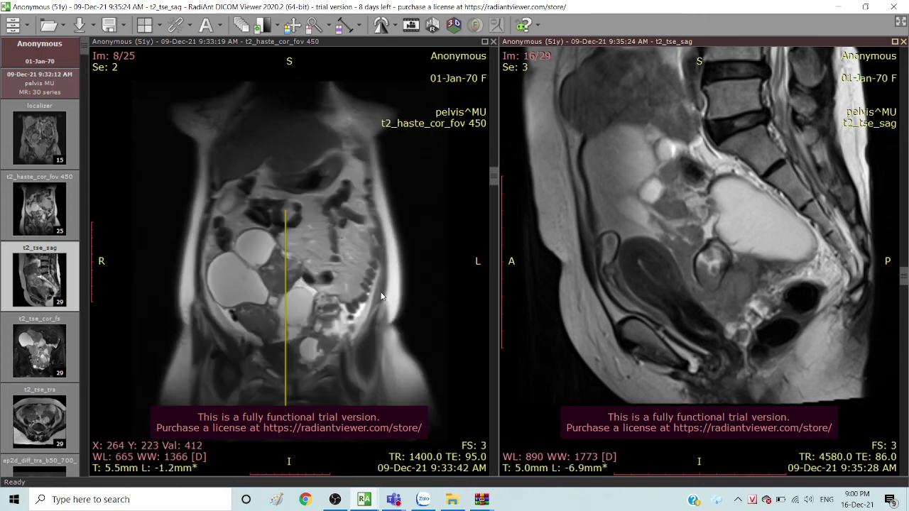
{"action": "scroll", "coordinate": [381, 292], "scroll_direction": "down", "scroll_amount": 5}
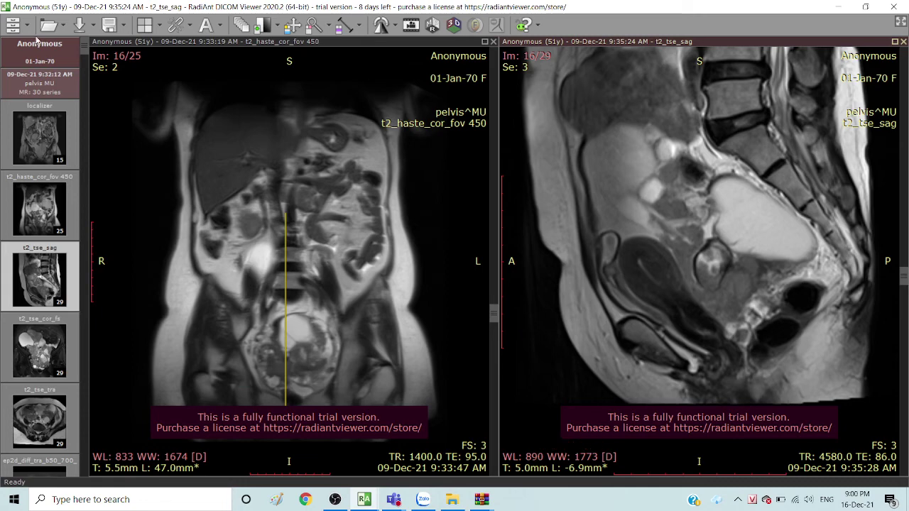
Try to open the zipped DICOM study OneDrive_1_12-16-2021.zip from the Downloads folder.
{"action": "left_click", "coordinate": [63, 27]}
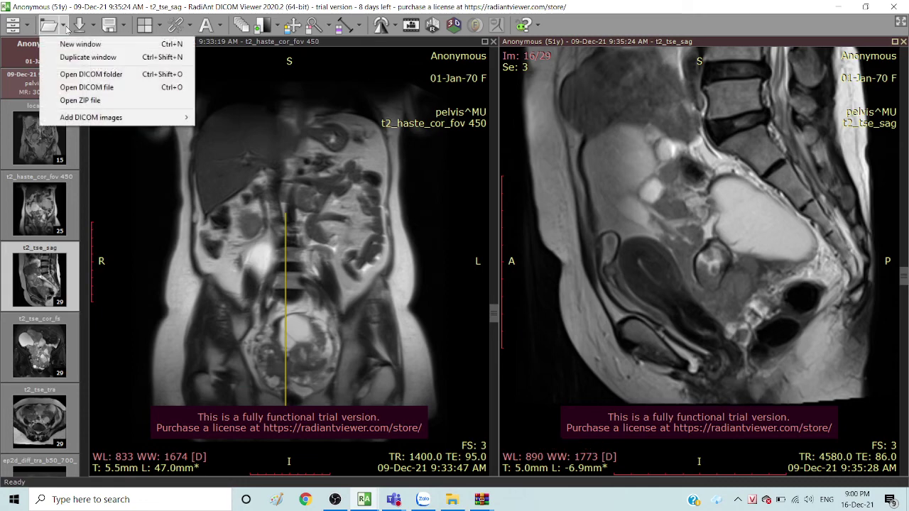
{"action": "left_click", "coordinate": [99, 100]}
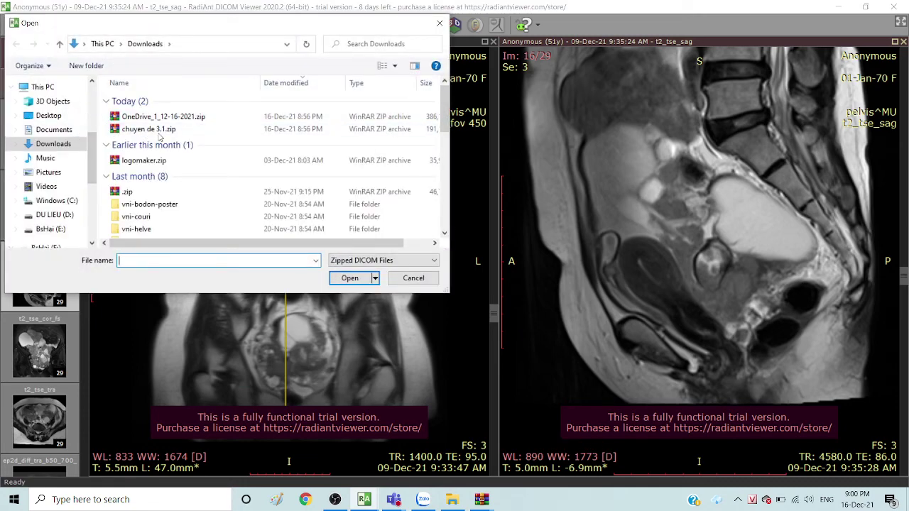
{"action": "left_click", "coordinate": [160, 117]}
{"action": "left_click", "coordinate": [352, 279]}
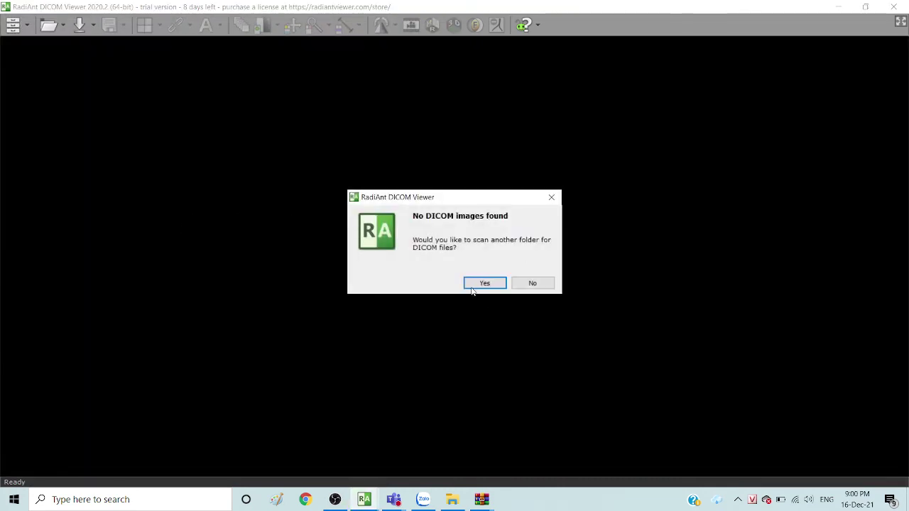
{"action": "left_click", "coordinate": [485, 283]}
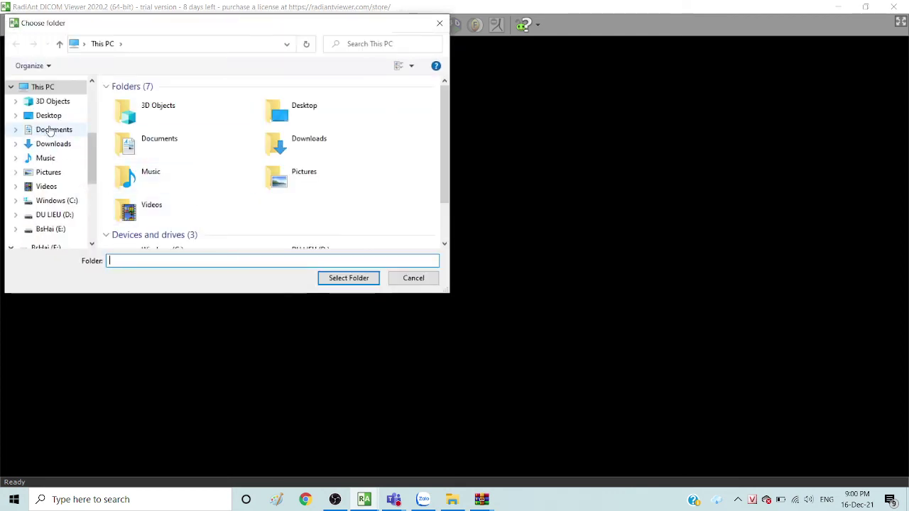
{"action": "left_click", "coordinate": [62, 147]}
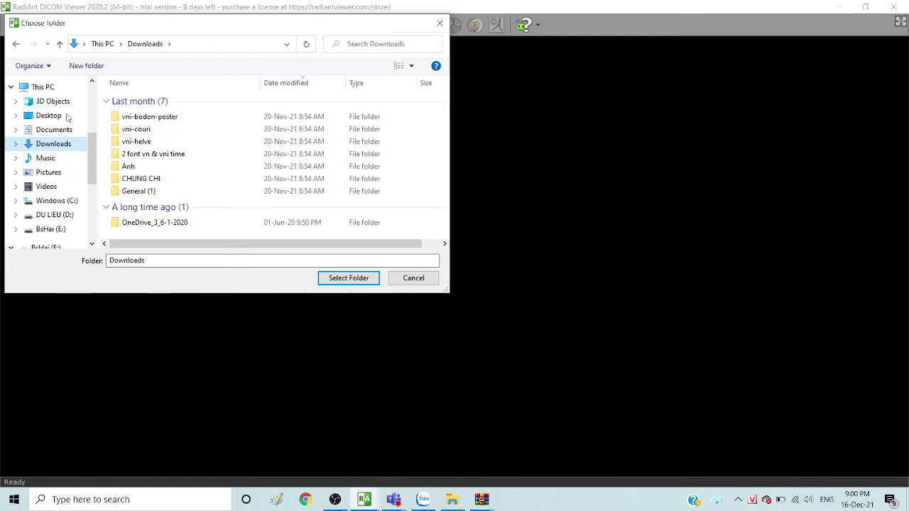
{"action": "scroll", "coordinate": [170, 179], "scroll_direction": "right", "scroll_amount": 1}
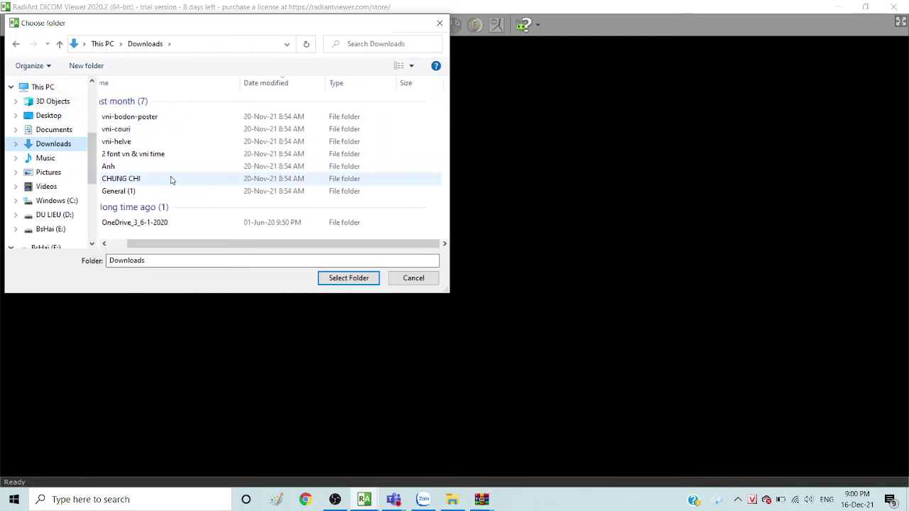
{"action": "scroll", "coordinate": [170, 179], "scroll_direction": "left", "scroll_amount": 1}
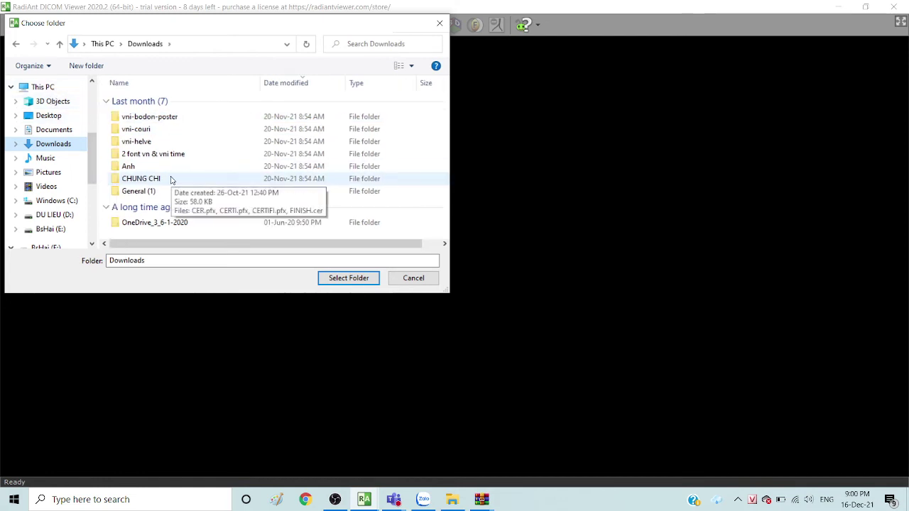
{"action": "left_click", "coordinate": [442, 24]}
{"action": "left_click", "coordinate": [80, 25]}
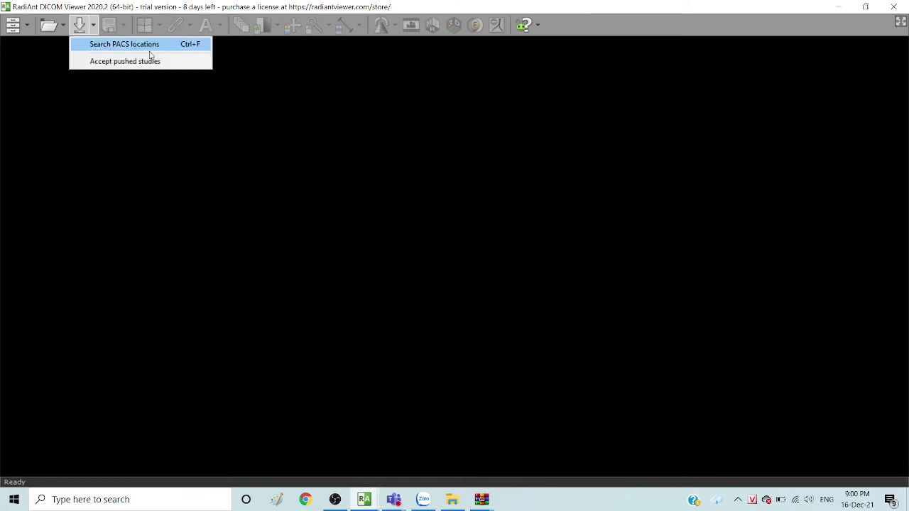
Retry opening OneDrive_1_12-16-2021.zip as a zipped study without scanning another folder, and close the DICOM viewer.
{"action": "left_click", "coordinate": [63, 26]}
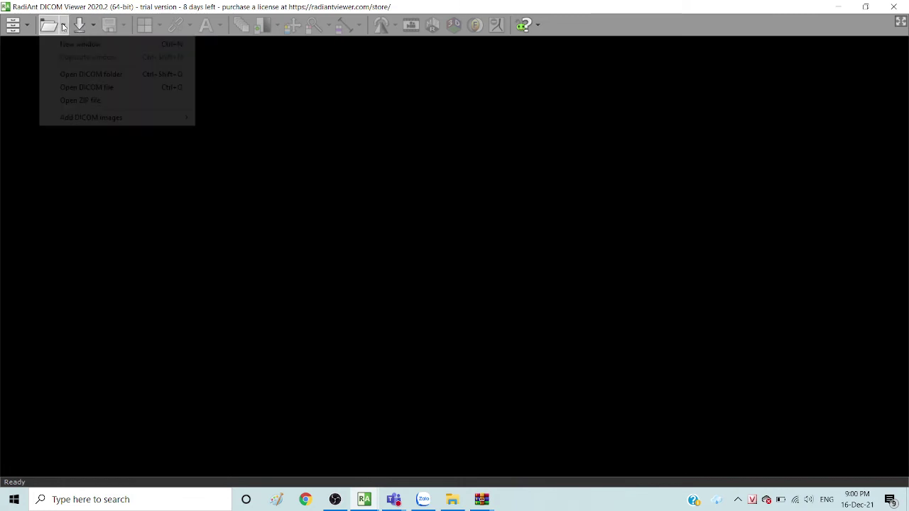
{"action": "left_click", "coordinate": [110, 103]}
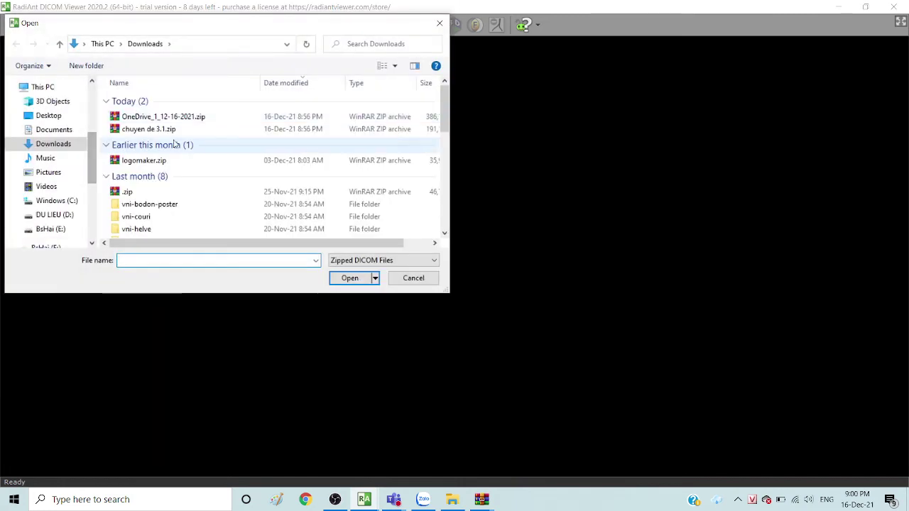
{"action": "left_click", "coordinate": [177, 120]}
{"action": "left_click", "coordinate": [355, 279]}
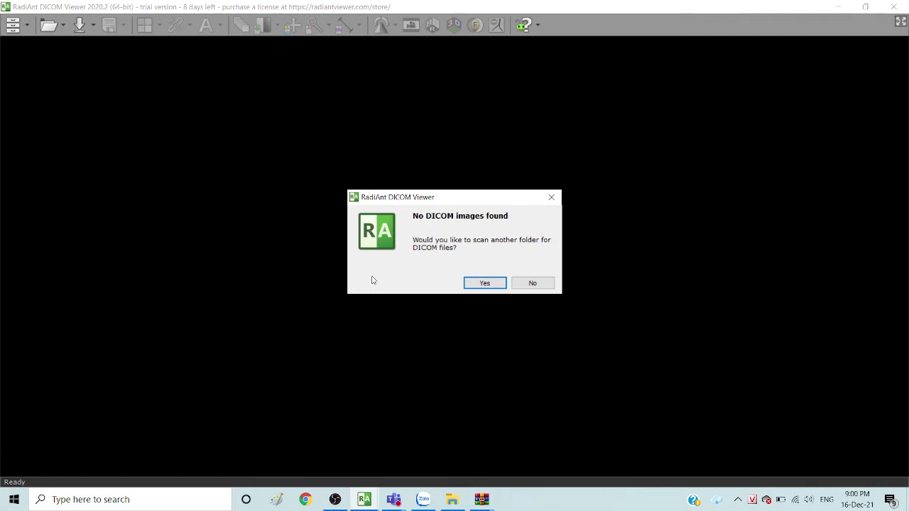
{"action": "left_click", "coordinate": [484, 283]}
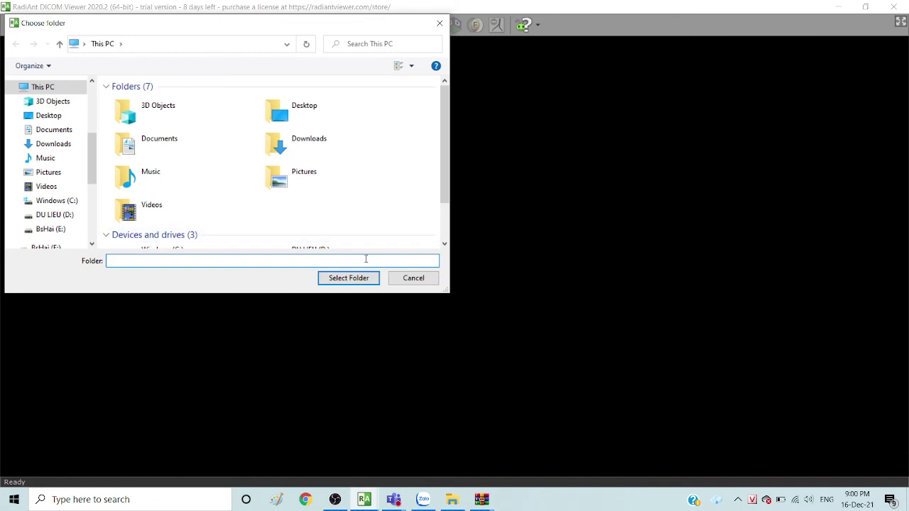
{"action": "left_click", "coordinate": [440, 22]}
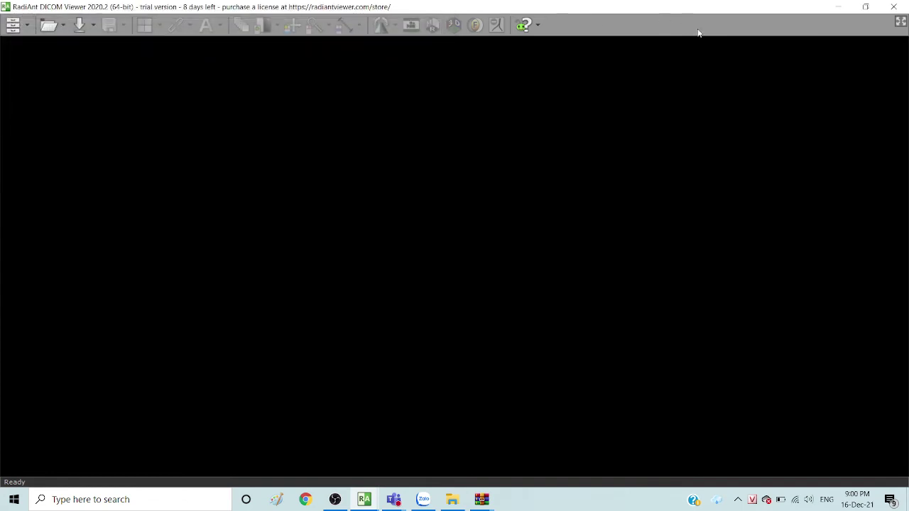
{"action": "left_click", "coordinate": [893, 7]}
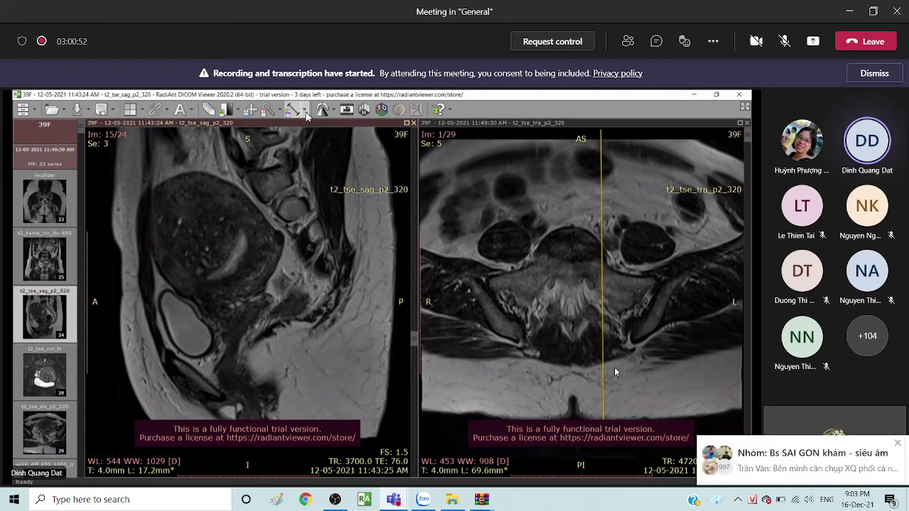
Draw a length measurement of about 10 mm at the mass's posterior edge on t2_tse_sag_p2_320 image 15, and delete it.
{"action": "left_click_drag", "start_coordinate": [277, 235], "coordinate": [283, 242]}
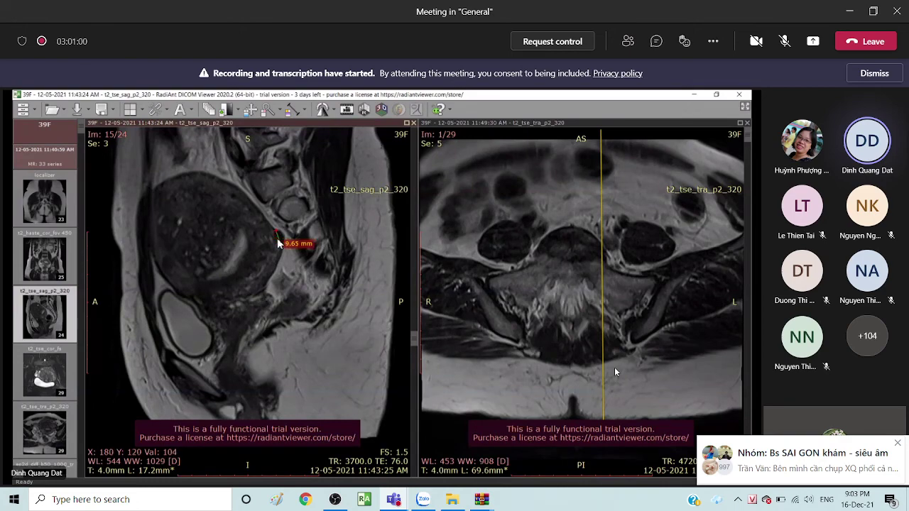
{"action": "key", "text": "Delete"}
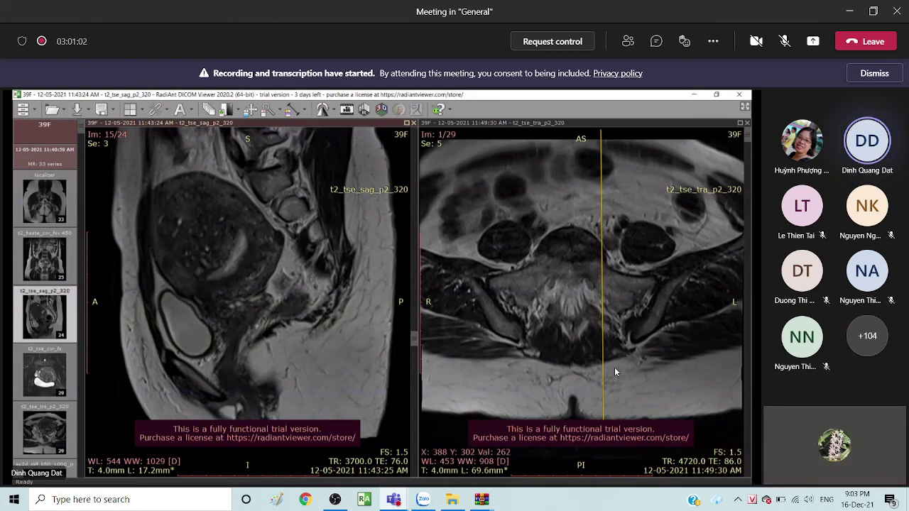
Use the 3D Cursor to relate the mass on sagittal image 15 to t2_tse_tra_p2_320, ending on axial image 10.
{"action": "scroll", "coordinate": [615, 372], "scroll_direction": "down", "scroll_amount": 20}
{"action": "scroll", "coordinate": [615, 373], "scroll_direction": "up", "scroll_amount": 20}
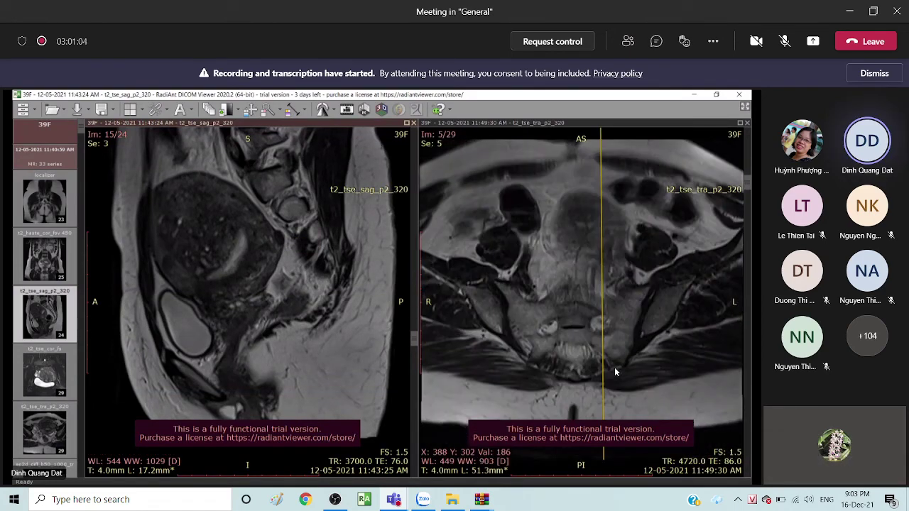
{"action": "left_click", "coordinate": [304, 110]}
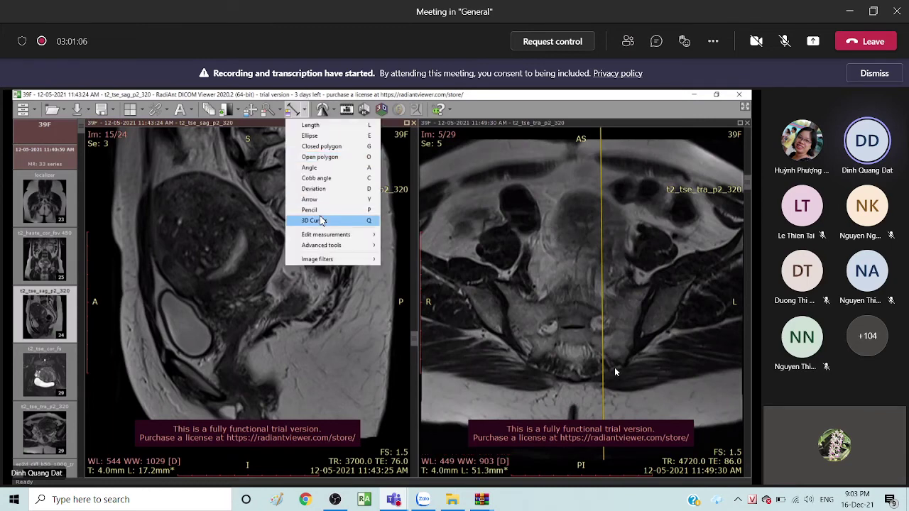
{"action": "left_click", "coordinate": [316, 220]}
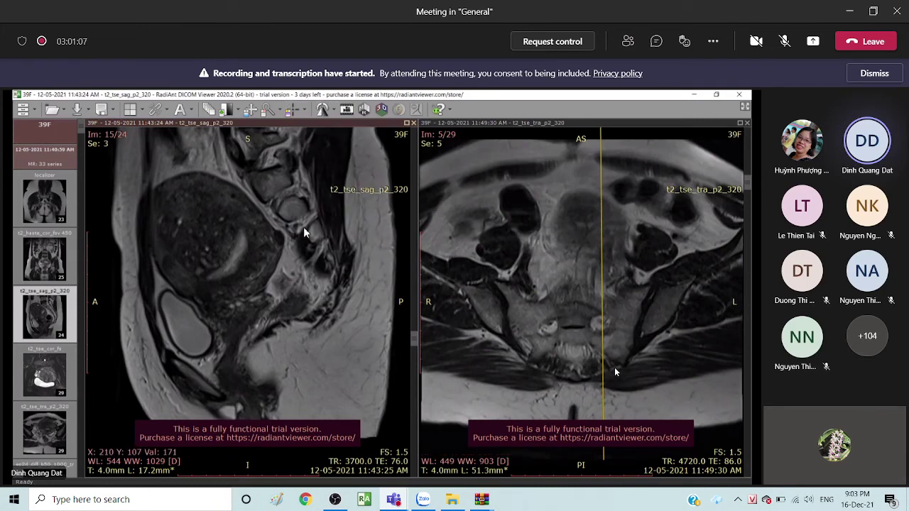
{"action": "left_click", "coordinate": [181, 222]}
{"action": "left_click_drag", "start_coordinate": [181, 220], "coordinate": [281, 243]}
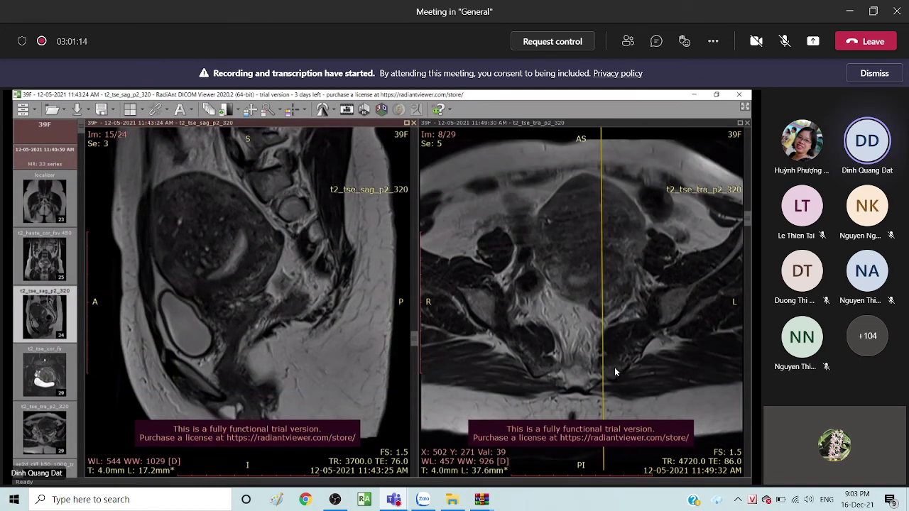
{"action": "left_click", "coordinate": [602, 318]}
{"action": "scroll", "coordinate": [603, 318], "scroll_direction": "down", "scroll_amount": 2}
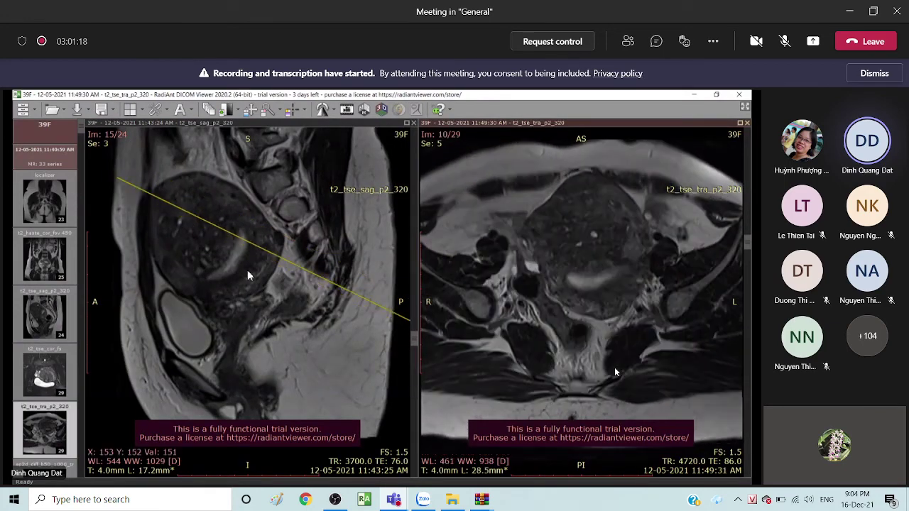
Compare the t2_tse_sag_p2_320 slices between images 12 and 20 through the mass against the axial image 10 reference line.
{"action": "scroll", "coordinate": [247, 275], "scroll_direction": "up", "scroll_amount": 1}
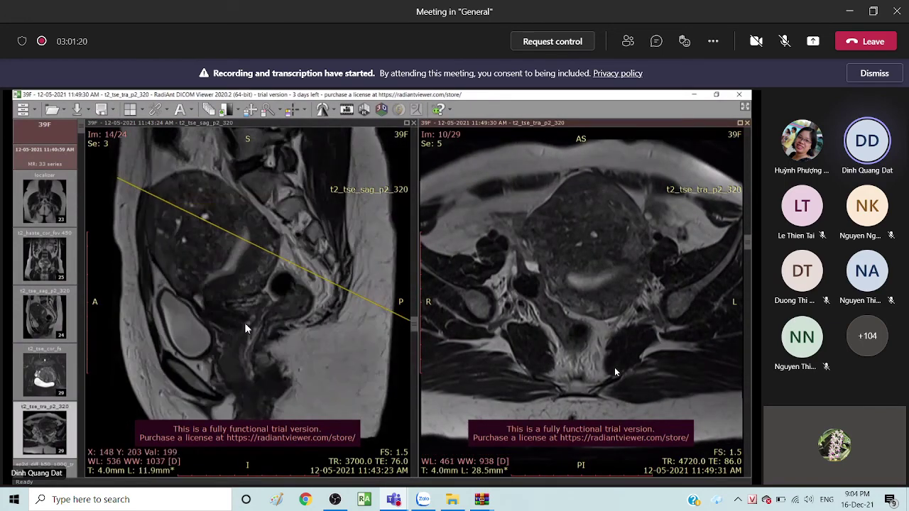
{"action": "scroll", "coordinate": [244, 323], "scroll_direction": "down", "scroll_amount": 1}
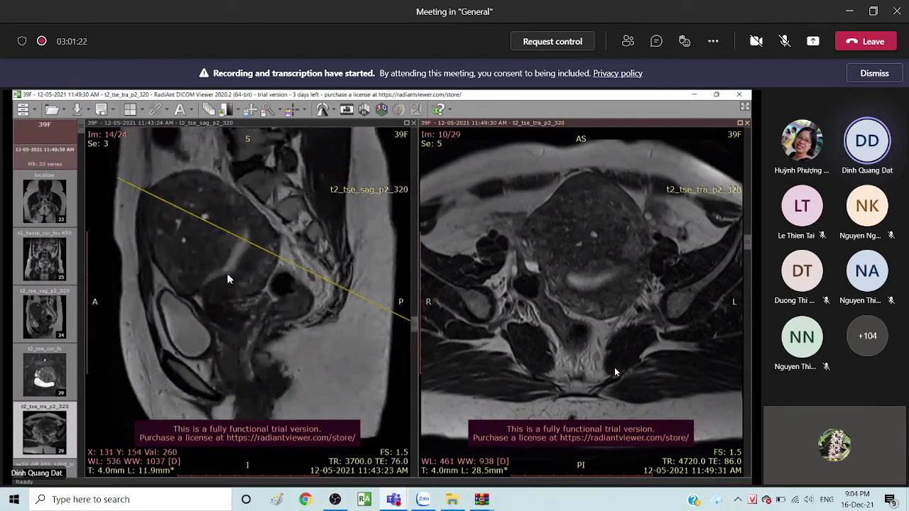
{"action": "scroll", "coordinate": [227, 288], "scroll_direction": "down", "scroll_amount": 7}
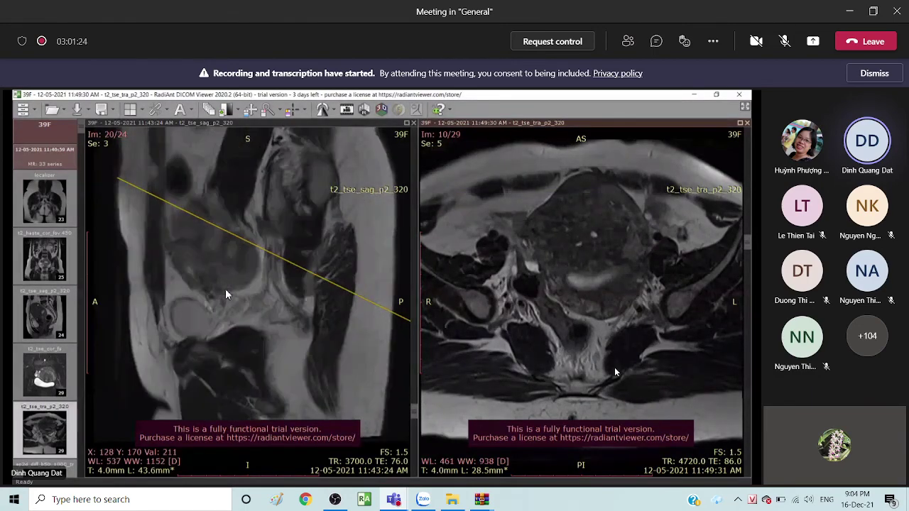
{"action": "scroll", "coordinate": [225, 291], "scroll_direction": "up", "scroll_amount": 6}
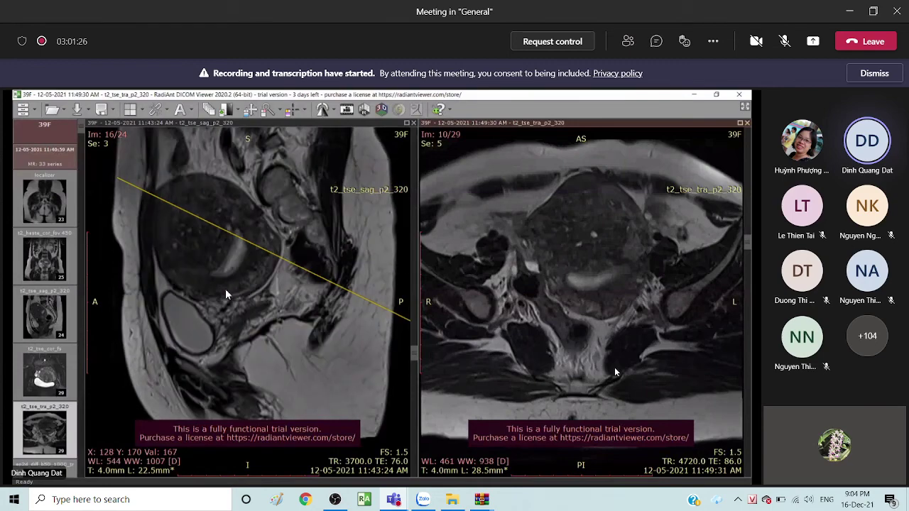
{"action": "scroll", "coordinate": [225, 288], "scroll_direction": "up", "scroll_amount": 2}
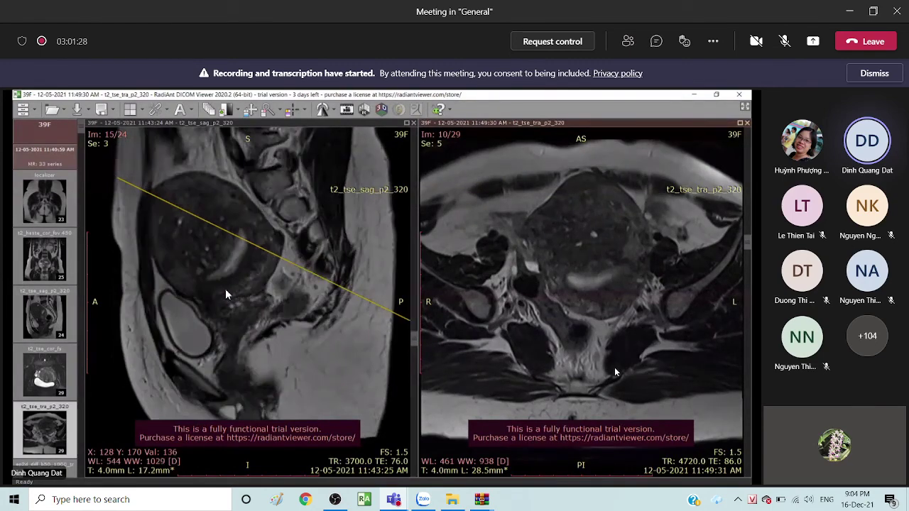
{"action": "scroll", "coordinate": [225, 294], "scroll_direction": "up", "scroll_amount": 1}
{"action": "scroll", "coordinate": [225, 294], "scroll_direction": "down", "scroll_amount": 2}
{"action": "scroll", "coordinate": [239, 269], "scroll_direction": "down", "scroll_amount": 1}
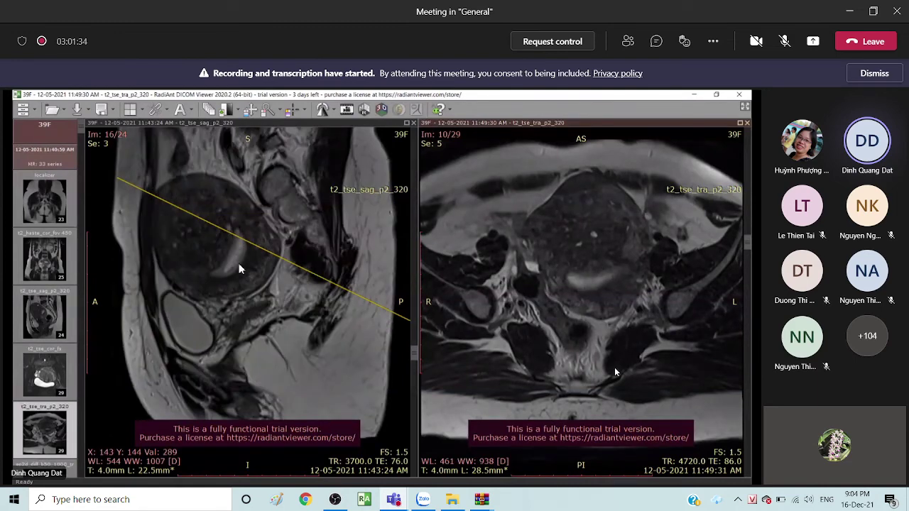
{"action": "scroll", "coordinate": [239, 269], "scroll_direction": "up", "scroll_amount": 2}
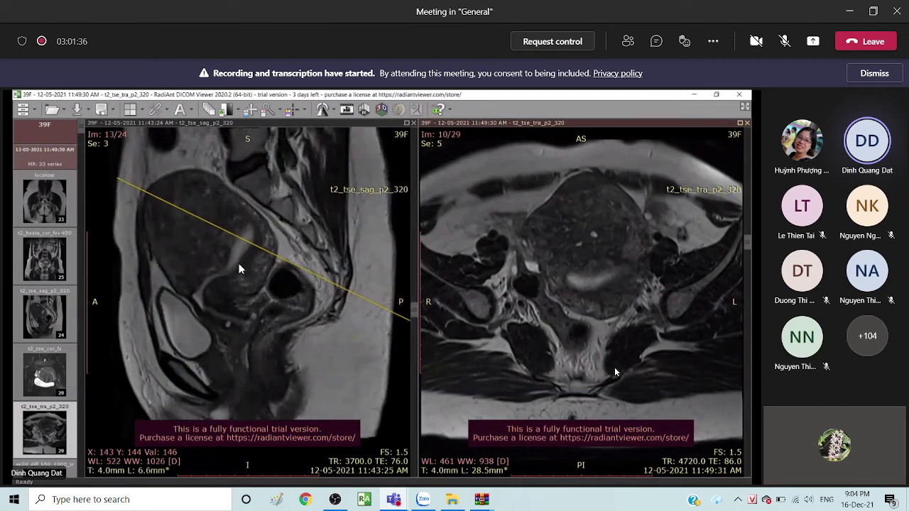
{"action": "scroll", "coordinate": [210, 284], "scroll_direction": "up", "scroll_amount": 3}
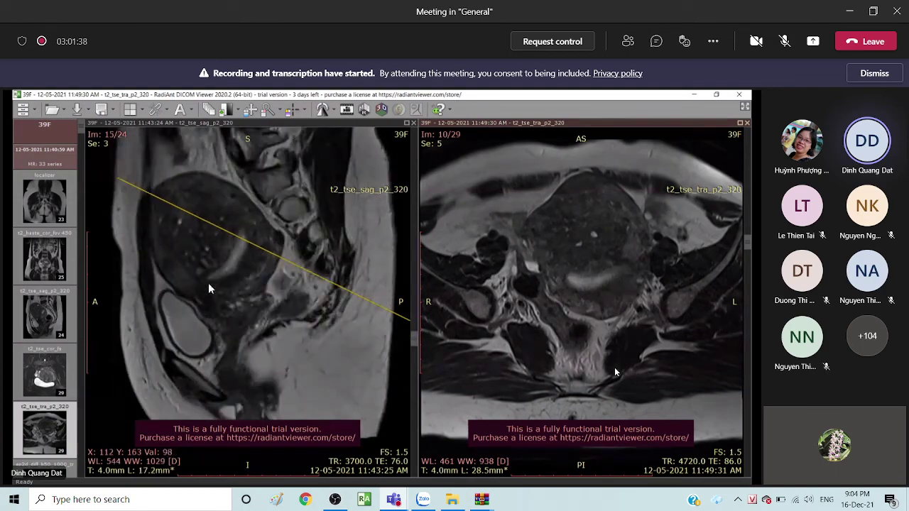
{"action": "scroll", "coordinate": [208, 285], "scroll_direction": "down", "scroll_amount": 7}
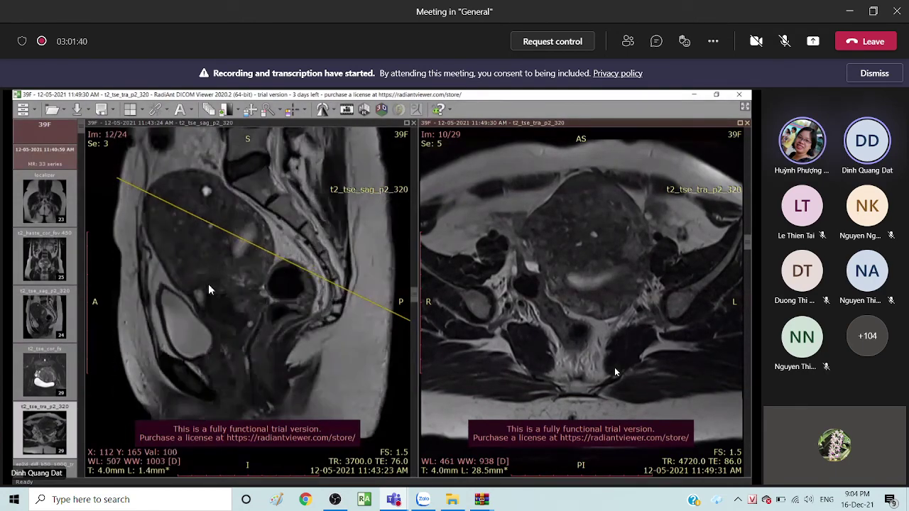
{"action": "scroll", "coordinate": [210, 314], "scroll_direction": "down", "scroll_amount": 1}
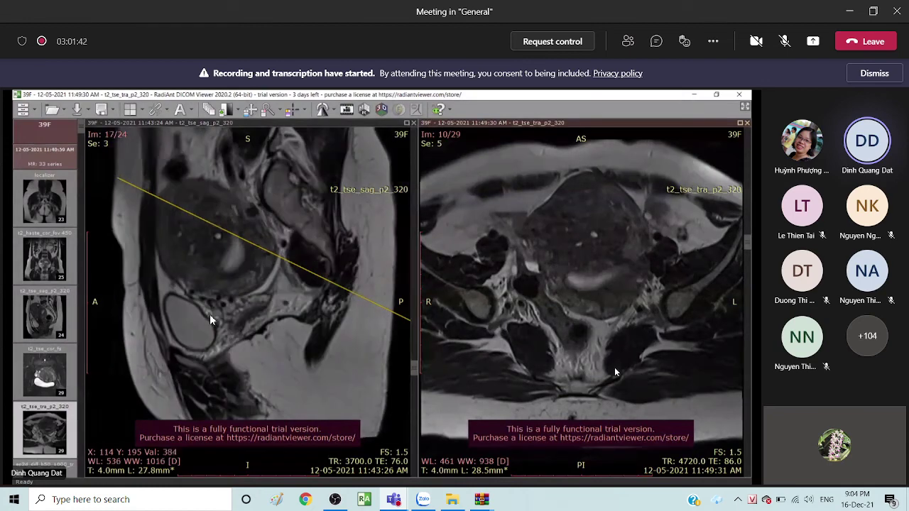
{"action": "scroll", "coordinate": [208, 291], "scroll_direction": "up", "scroll_amount": 2}
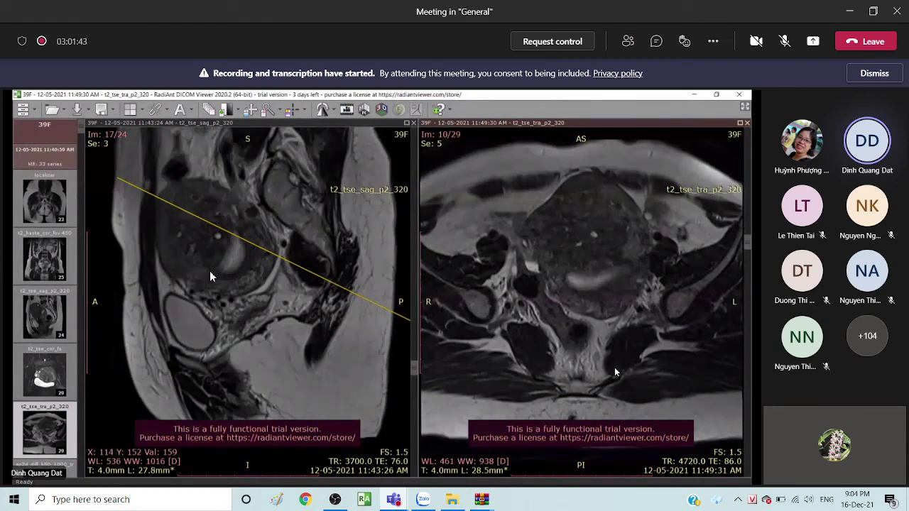
Make the sagittal series active and follow the mass from image 14 to image 21, tracking the slice position on axial image 10.
{"action": "left_click", "coordinate": [245, 215]}
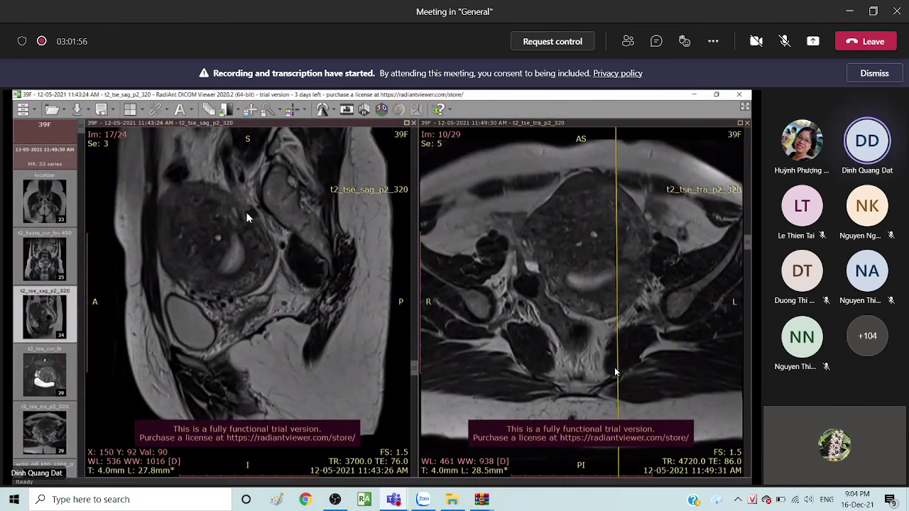
{"action": "scroll", "coordinate": [252, 222], "scroll_direction": "down", "scroll_amount": 1}
{"action": "scroll", "coordinate": [250, 215], "scroll_direction": "up", "scroll_amount": 1}
{"action": "scroll", "coordinate": [251, 228], "scroll_direction": "up", "scroll_amount": 3}
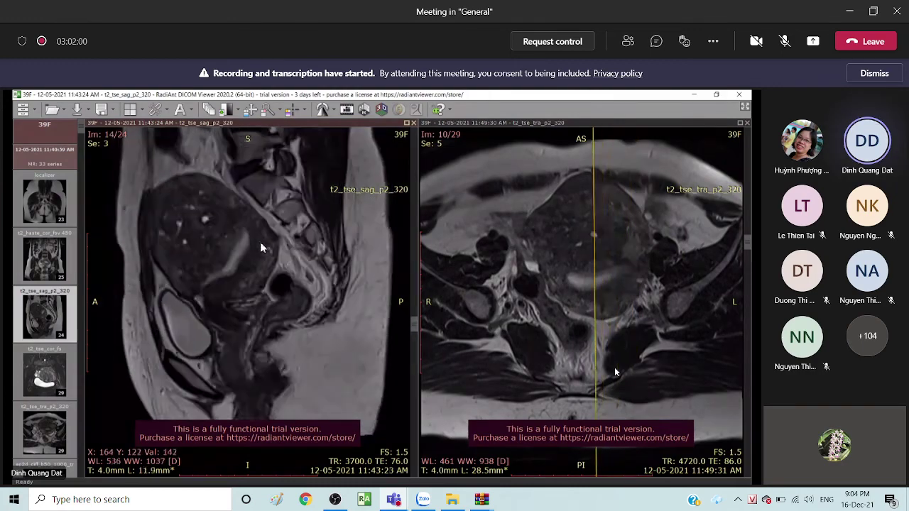
{"action": "scroll", "coordinate": [260, 242], "scroll_direction": "down", "scroll_amount": 1}
{"action": "scroll", "coordinate": [258, 234], "scroll_direction": "up", "scroll_amount": 1}
{"action": "scroll", "coordinate": [255, 224], "scroll_direction": "down", "scroll_amount": 3}
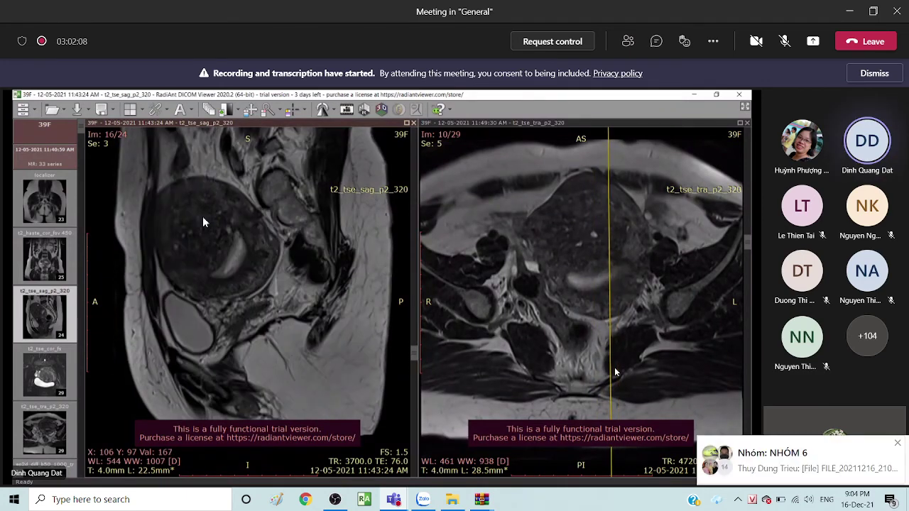
{"action": "scroll", "coordinate": [203, 219], "scroll_direction": "up", "scroll_amount": 1}
{"action": "scroll", "coordinate": [203, 226], "scroll_direction": "down", "scroll_amount": 5}
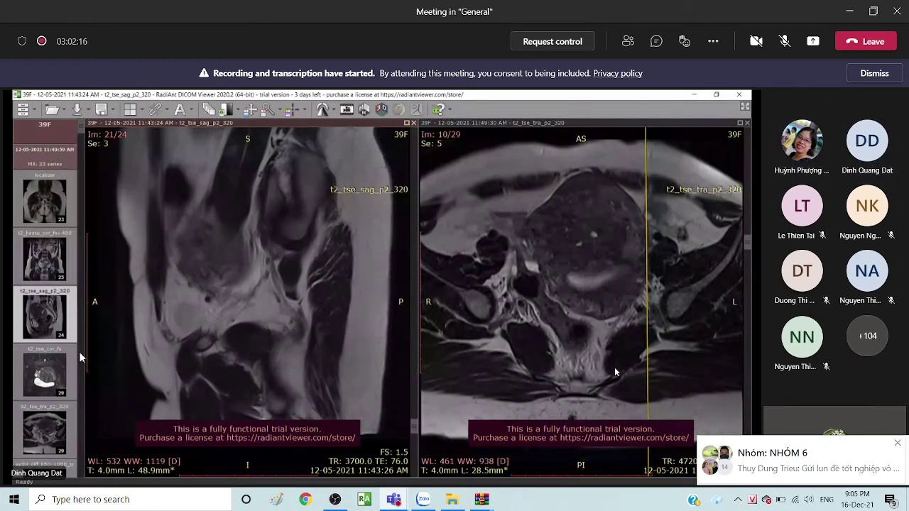
Load the t2_tse_cor_fs series beside the sagittal view in place of the axial series, and browse to the slices through the mass.
{"action": "left_click_drag", "start_coordinate": [71, 359], "coordinate": [566, 269]}
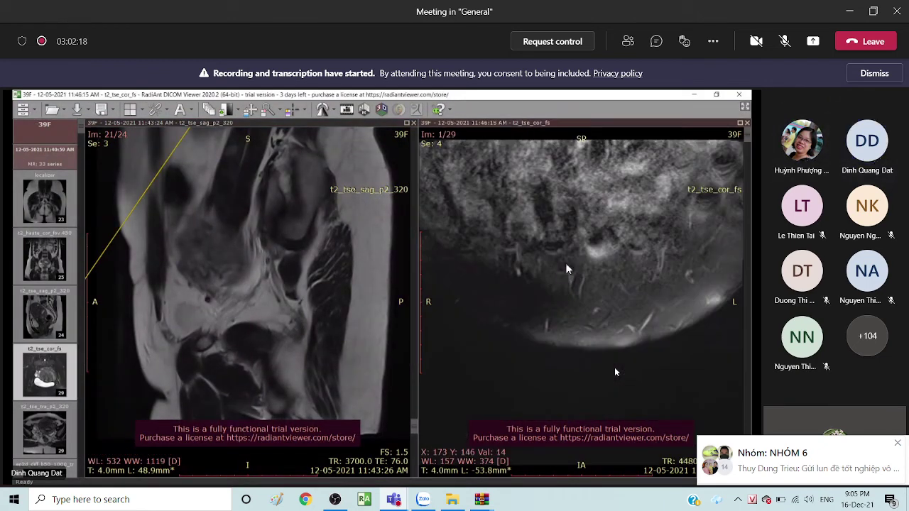
{"action": "scroll", "coordinate": [583, 277], "scroll_direction": "down", "scroll_amount": 13}
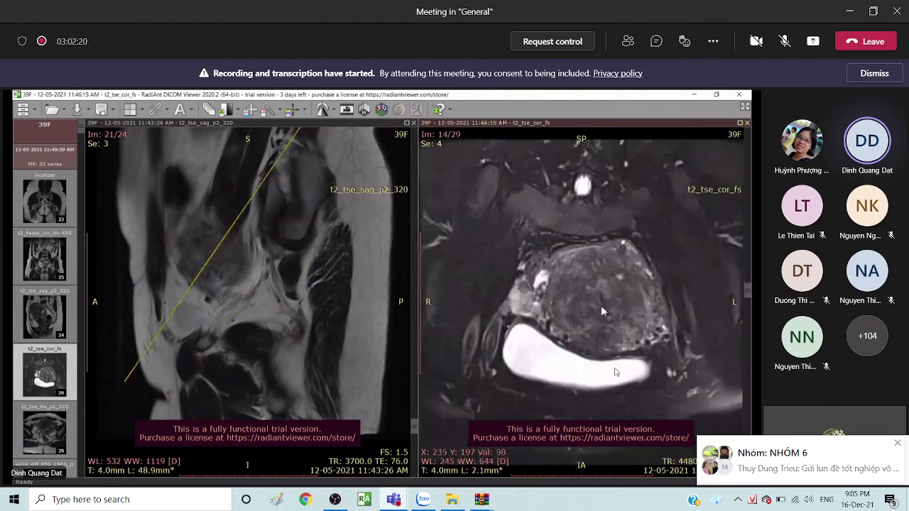
{"action": "scroll", "coordinate": [242, 280], "scroll_direction": "up", "scroll_amount": 4}
Locate points on the mass's posterior edge in sagittal images 17 and 15 on the t2_tse_cor_fs slices using the 3D Cursor.
{"action": "left_click", "coordinate": [253, 212]}
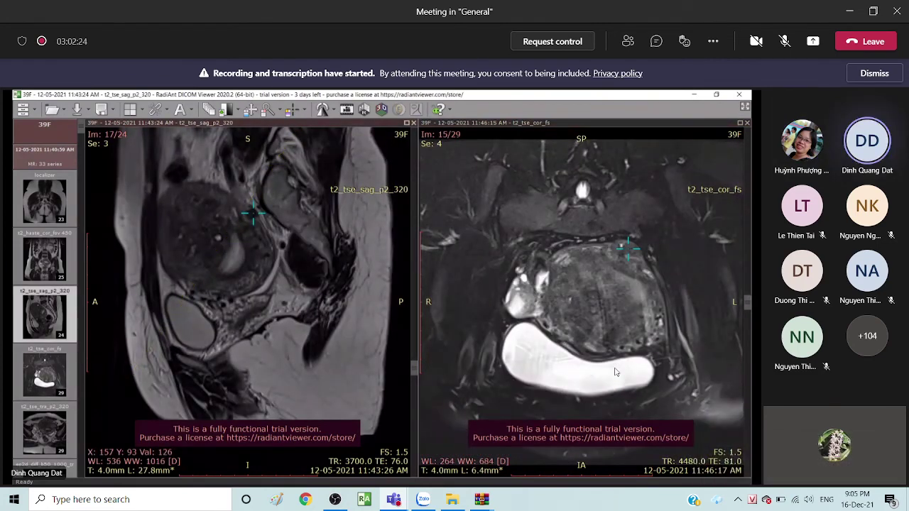
{"action": "scroll", "coordinate": [616, 371], "scroll_direction": "up", "scroll_amount": 1}
{"action": "scroll", "coordinate": [616, 371], "scroll_direction": "down", "scroll_amount": 1}
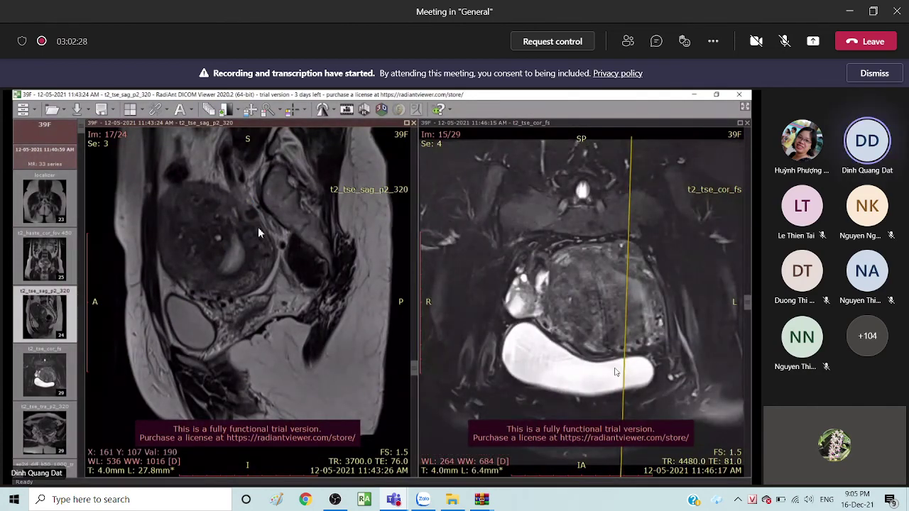
{"action": "scroll", "coordinate": [258, 234], "scroll_direction": "down", "scroll_amount": 6}
{"action": "scroll", "coordinate": [256, 236], "scroll_direction": "up", "scroll_amount": 8}
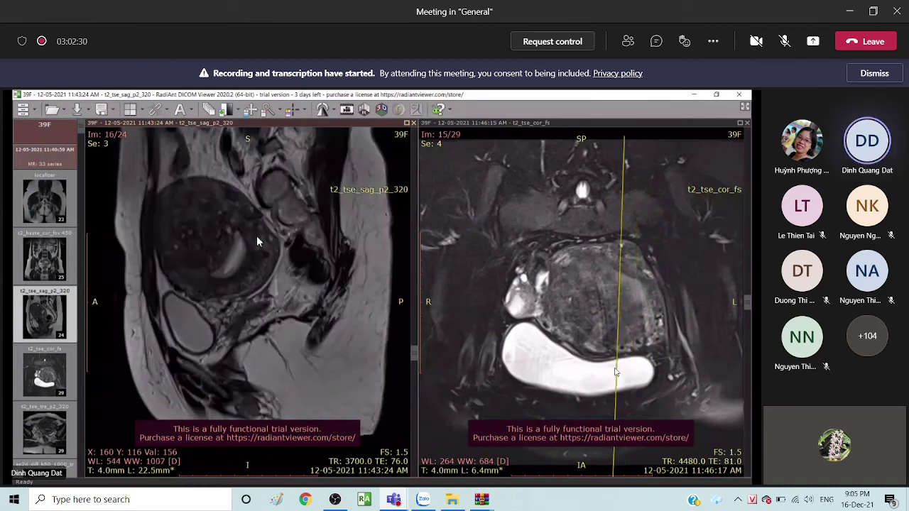
{"action": "left_click", "coordinate": [277, 242]}
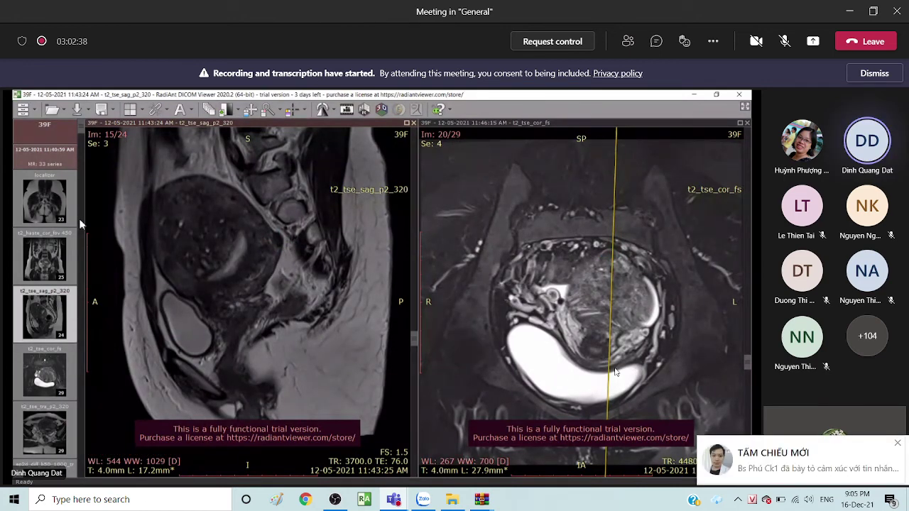
{"action": "scroll", "coordinate": [84, 139], "scroll_direction": "down", "scroll_amount": 1}
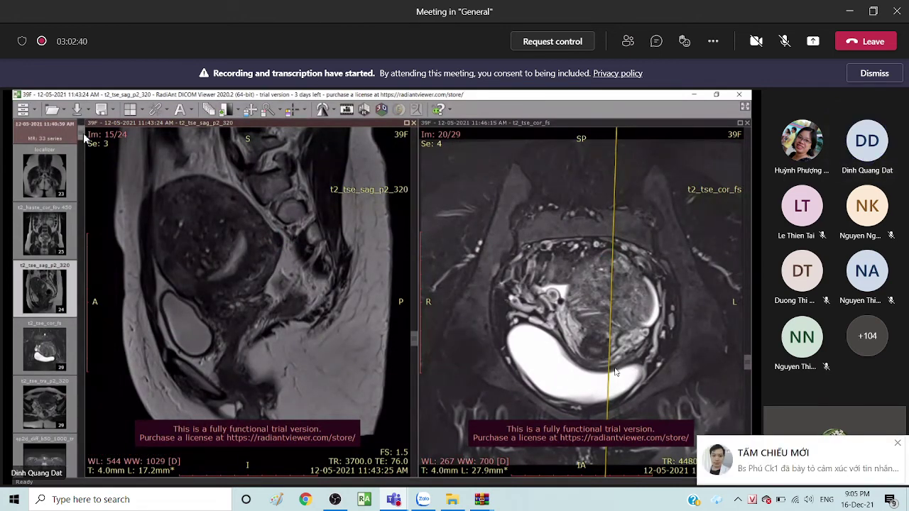
Load the t2_tse_tra_p2_320 axial series in place of the coronal series and browse its slices from image 29 up to image 1.
{"action": "scroll", "coordinate": [61, 356], "scroll_direction": "down", "scroll_amount": 1}
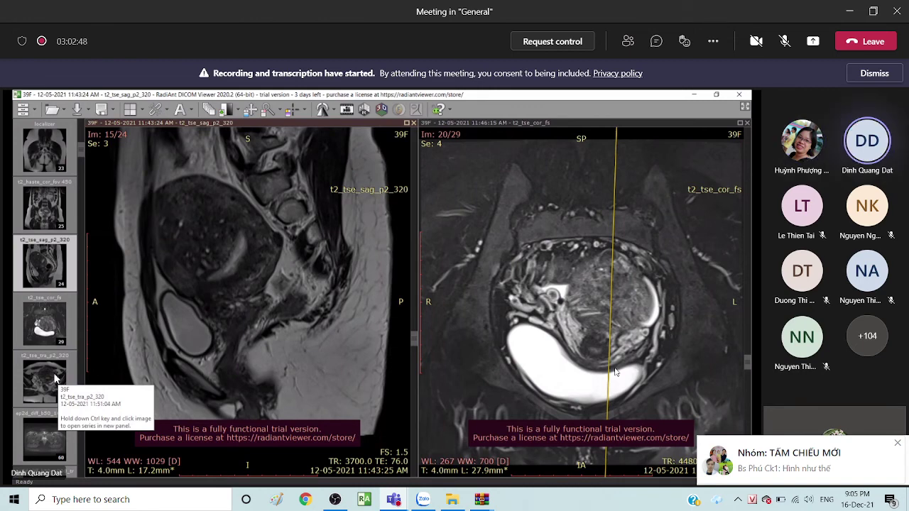
{"action": "left_click_drag", "start_coordinate": [55, 378], "coordinate": [561, 326]}
{"action": "scroll", "coordinate": [561, 325], "scroll_direction": "down", "scroll_amount": 5}
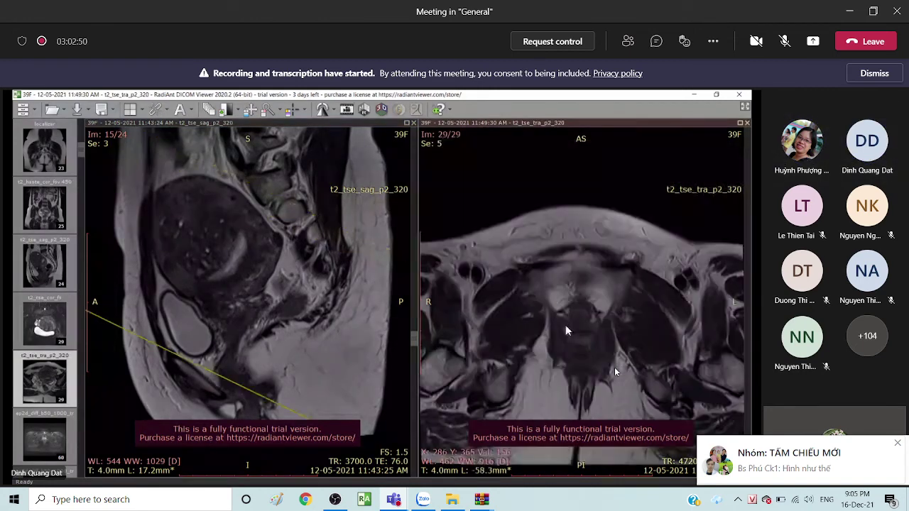
{"action": "scroll", "coordinate": [575, 330], "scroll_direction": "down", "scroll_amount": 2}
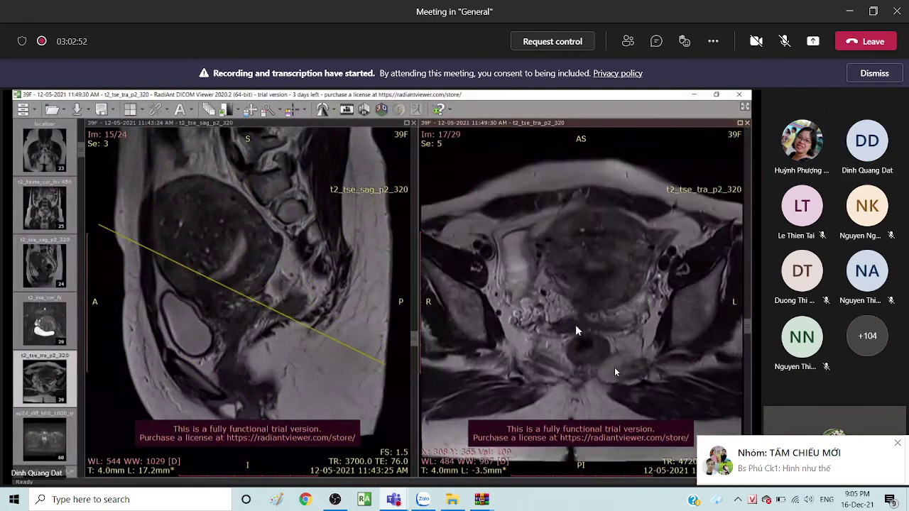
{"action": "scroll", "coordinate": [580, 330], "scroll_direction": "up", "scroll_amount": 7}
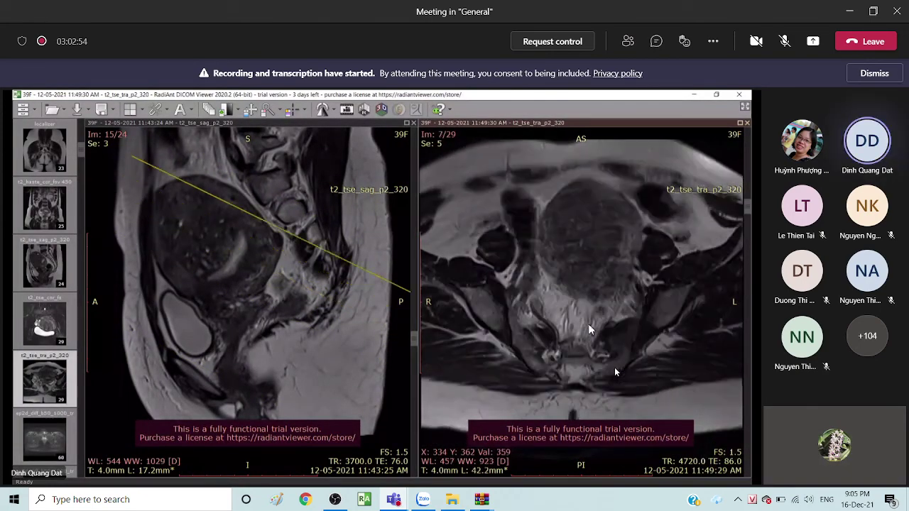
{"action": "scroll", "coordinate": [595, 322], "scroll_direction": "up", "scroll_amount": 5}
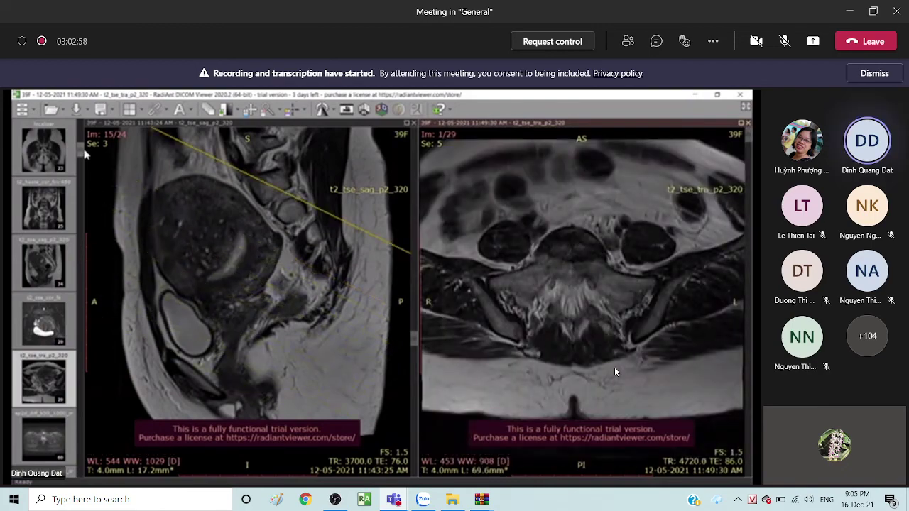
Load the t1_vibe_fs_SAG DYN_1 PRE_7POST series (Se: 12) in place of the sagittal T2 series and browse to image 33 through the mass.
{"action": "left_click_drag", "start_coordinate": [83, 155], "coordinate": [88, 212]}
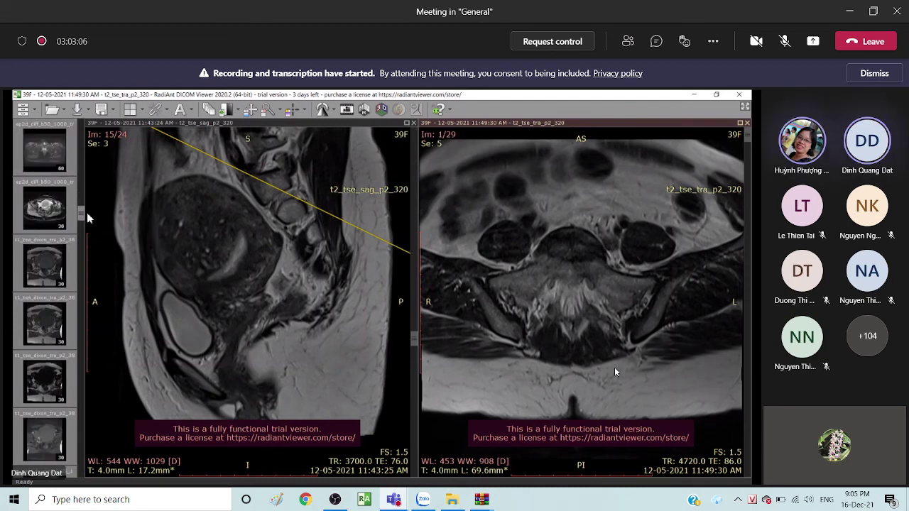
{"action": "left_click_drag", "start_coordinate": [87, 212], "coordinate": [82, 261]}
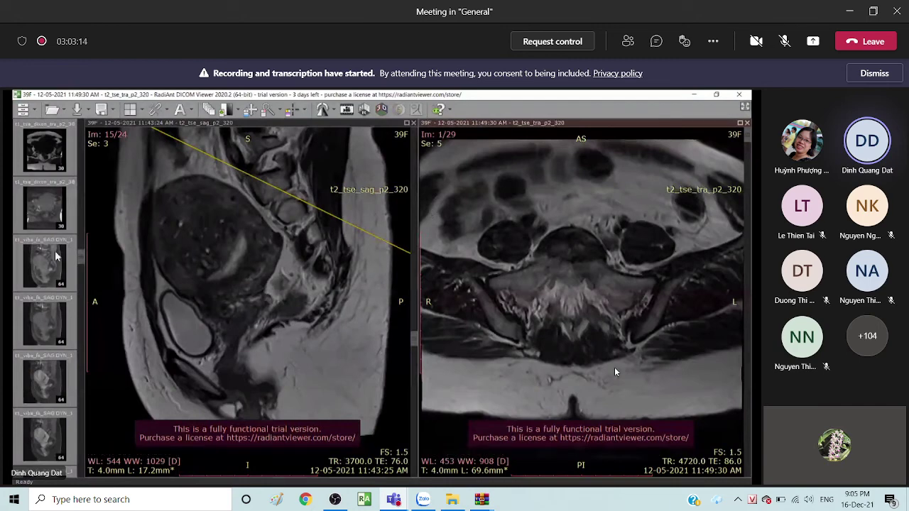
{"action": "scroll", "coordinate": [57, 227], "scroll_direction": "up", "scroll_amount": 1}
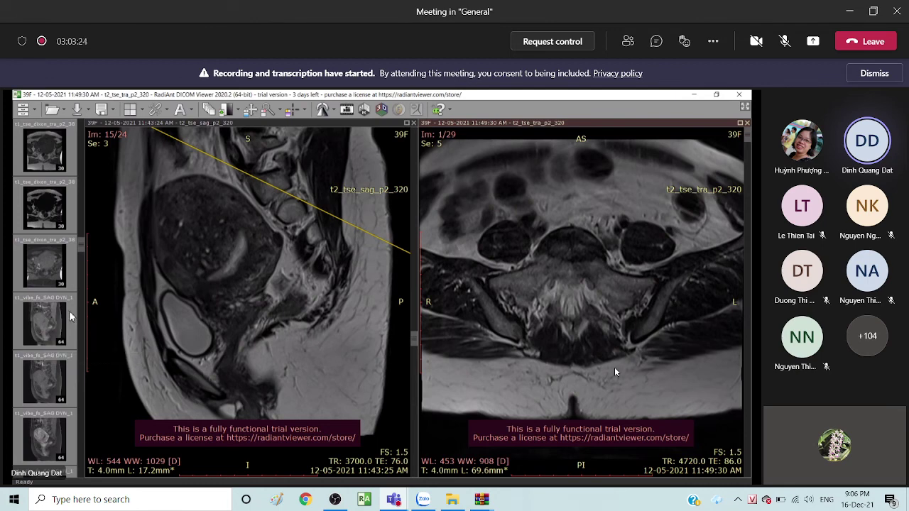
{"action": "left_click_drag", "start_coordinate": [69, 317], "coordinate": [174, 323]}
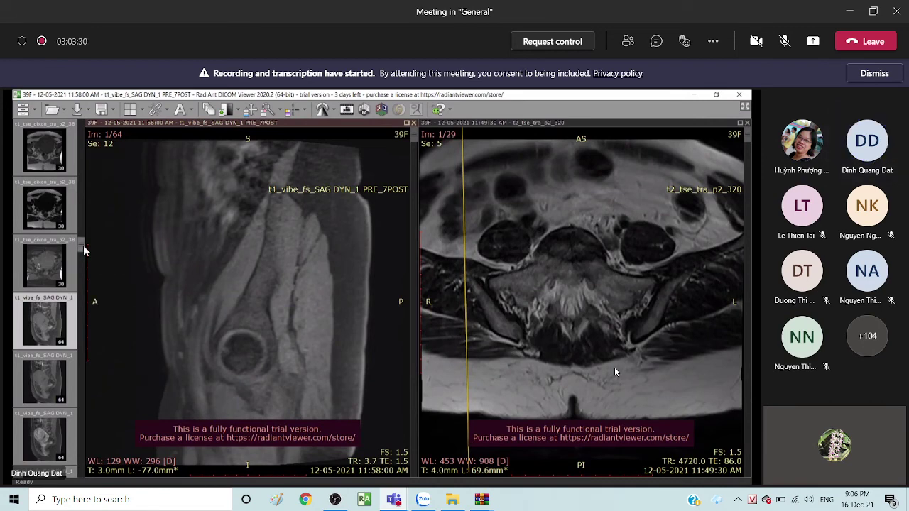
{"action": "scroll", "coordinate": [244, 361], "scroll_direction": "down", "scroll_amount": 15}
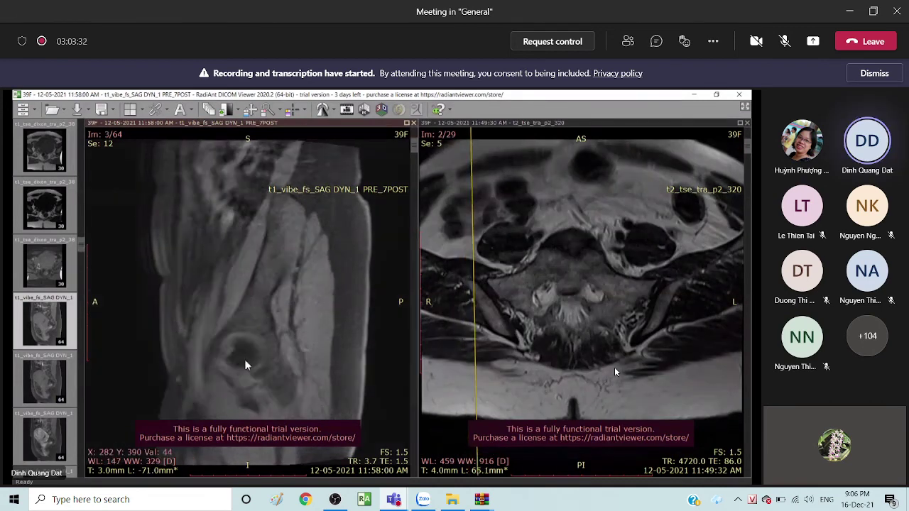
{"action": "scroll", "coordinate": [244, 360], "scroll_direction": "up", "scroll_amount": 15}
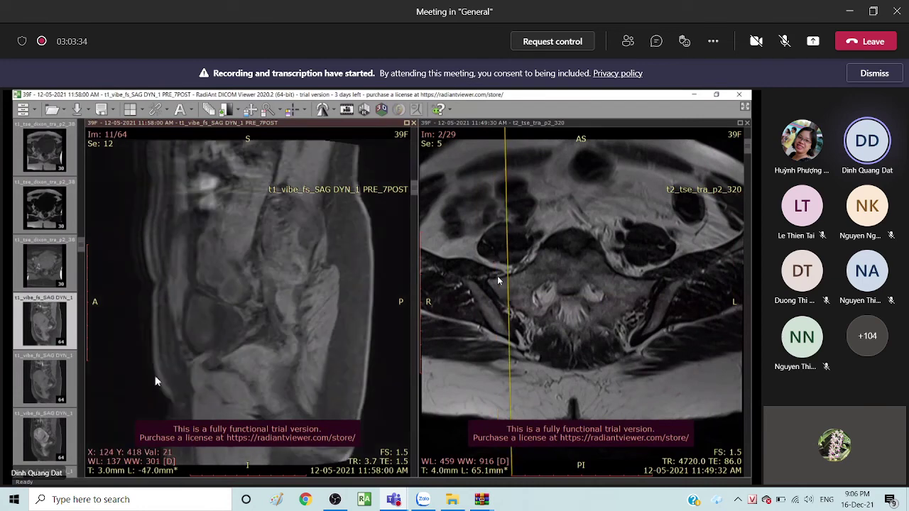
{"action": "scroll", "coordinate": [201, 345], "scroll_direction": "down", "scroll_amount": 13}
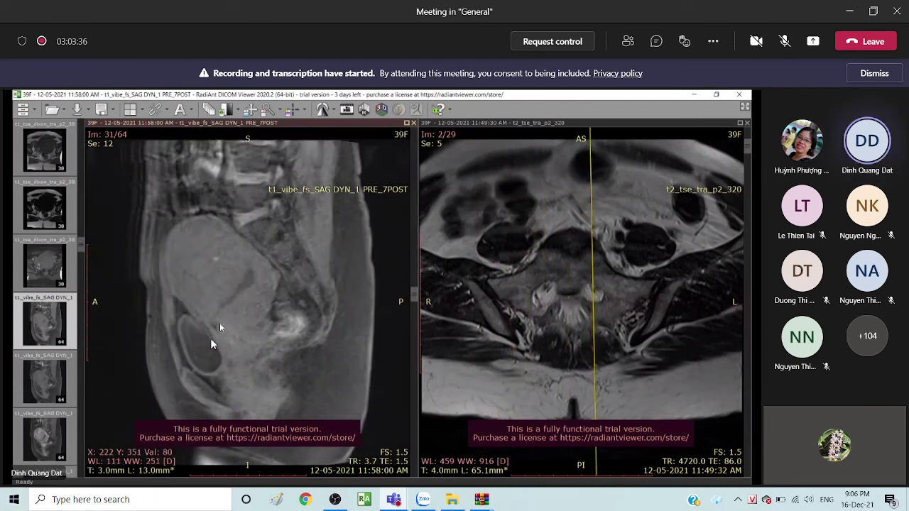
{"action": "scroll", "coordinate": [211, 344], "scroll_direction": "down", "scroll_amount": 4}
Load the later t1_vibe_fs_SAG DYN_1 PRE_7POST series (Se: 19) beside series 12 and browse to image 22.
{"action": "left_click", "coordinate": [81, 299]}
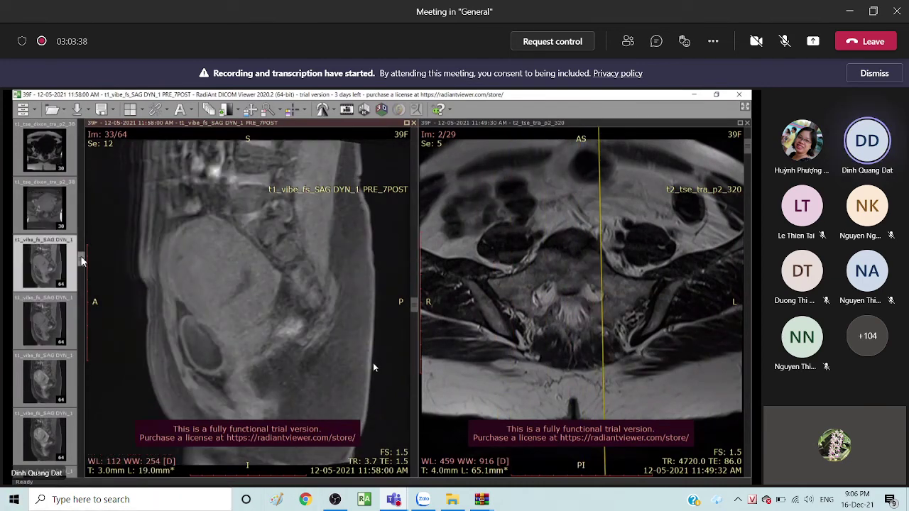
{"action": "scroll", "coordinate": [81, 299], "scroll_direction": "down", "scroll_amount": 2}
{"action": "left_click_drag", "start_coordinate": [44, 323], "coordinate": [433, 366]}
{"action": "scroll", "coordinate": [270, 316], "scroll_direction": "up", "scroll_amount": 6}
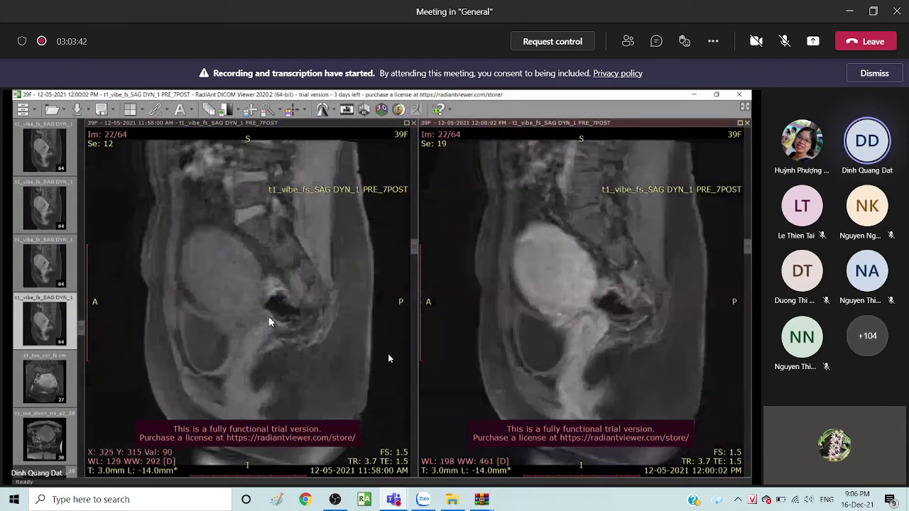
Browse both dynamic series to image 28 and locate the bright spot in the upper mass on series 19 using the 3D Cursor.
{"action": "scroll", "coordinate": [267, 307], "scroll_direction": "down", "scroll_amount": 3}
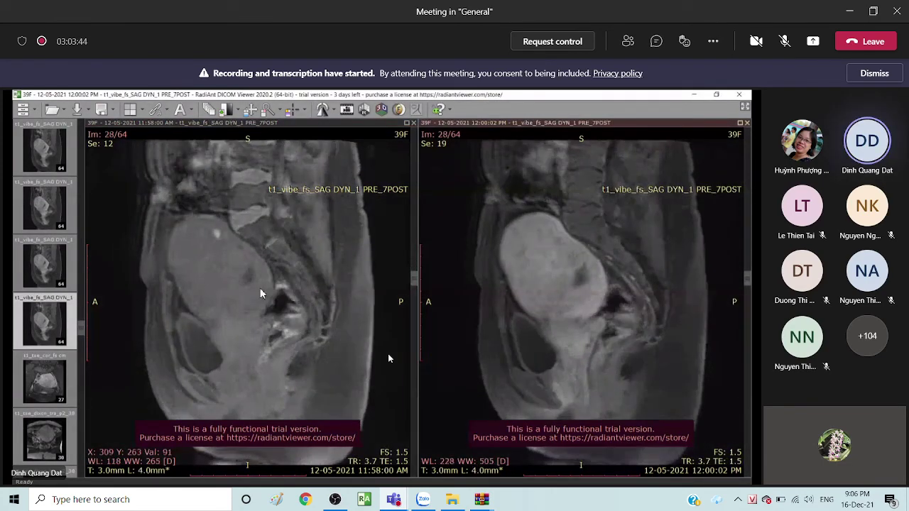
{"action": "scroll", "coordinate": [260, 293], "scroll_direction": "up", "scroll_amount": 1}
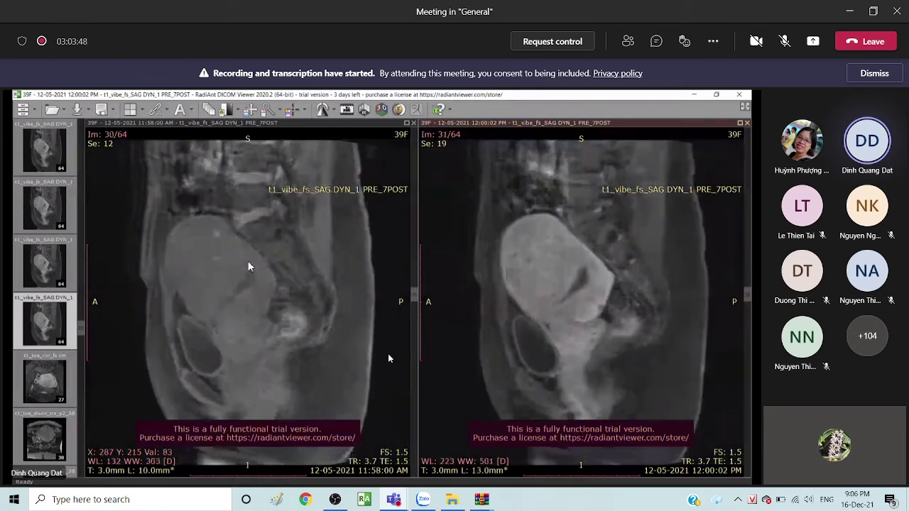
{"action": "scroll", "coordinate": [217, 234], "scroll_direction": "up", "scroll_amount": 1}
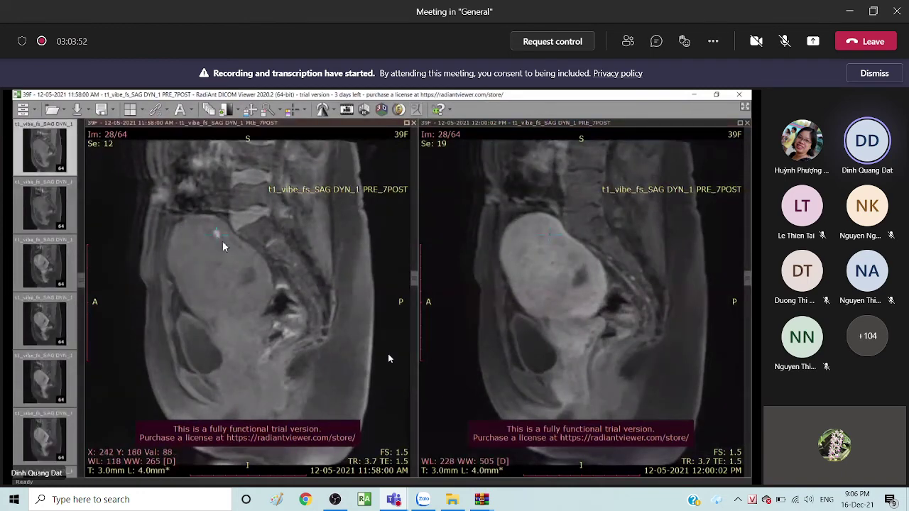
Compare the mass on dynamic series 12 and 19 side by side between images 19 and 34.
{"action": "scroll", "coordinate": [220, 242], "scroll_direction": "up", "scroll_amount": 9}
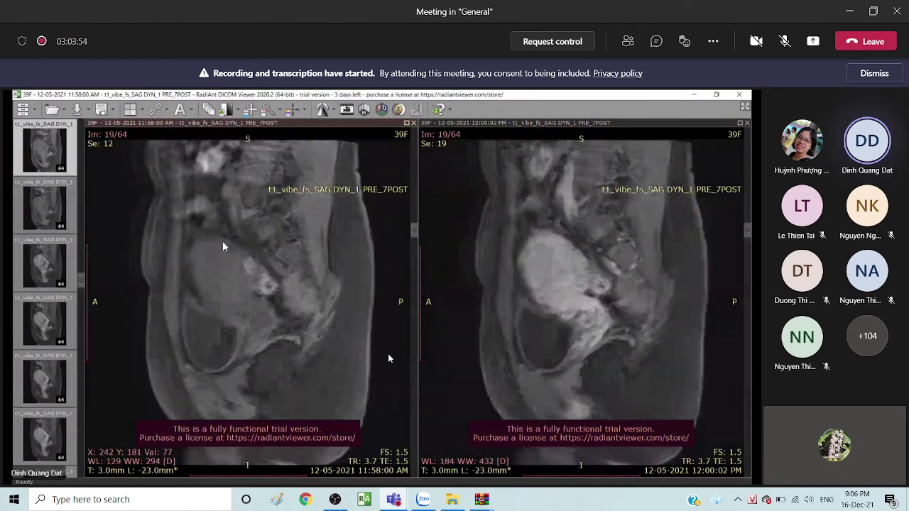
{"action": "scroll", "coordinate": [223, 247], "scroll_direction": "down", "scroll_amount": 11}
{"action": "scroll", "coordinate": [242, 263], "scroll_direction": "up", "scroll_amount": 1}
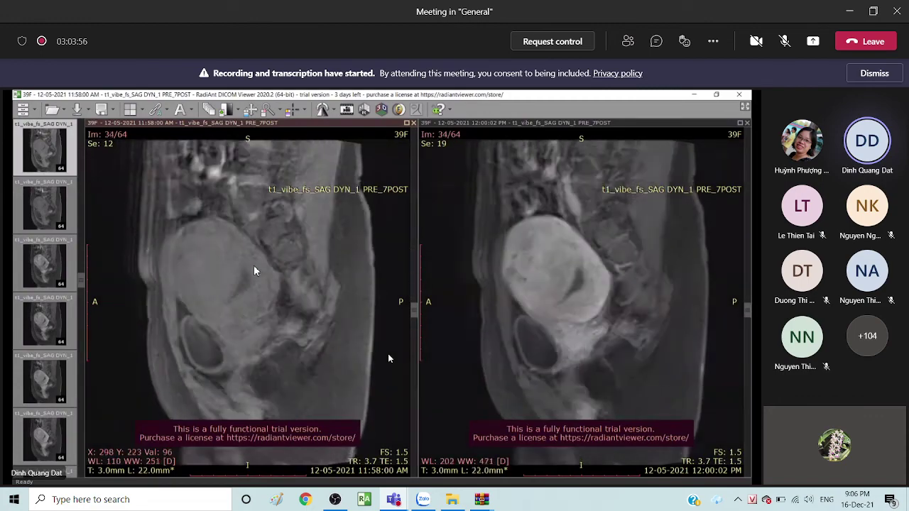
{"action": "scroll", "coordinate": [243, 268], "scroll_direction": "down", "scroll_amount": 4}
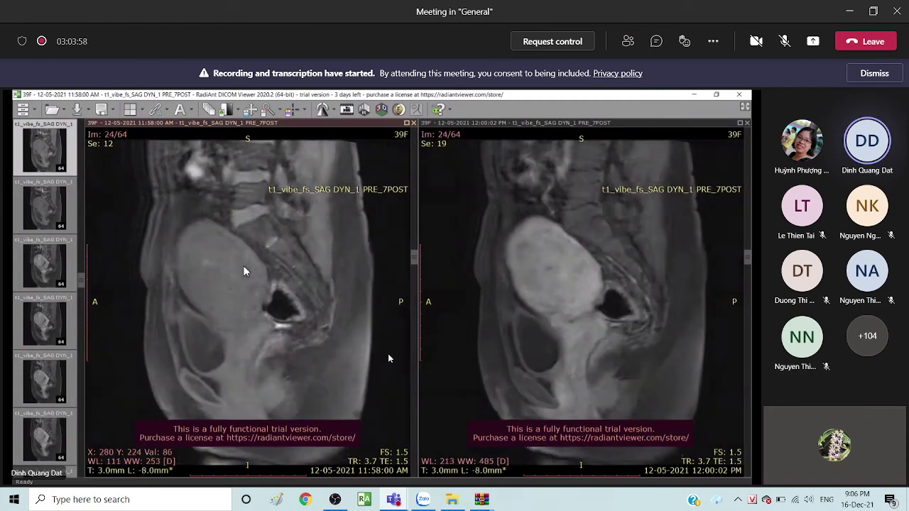
{"action": "scroll", "coordinate": [243, 267], "scroll_direction": "up", "scroll_amount": 4}
{"action": "scroll", "coordinate": [241, 267], "scroll_direction": "down", "scroll_amount": 3}
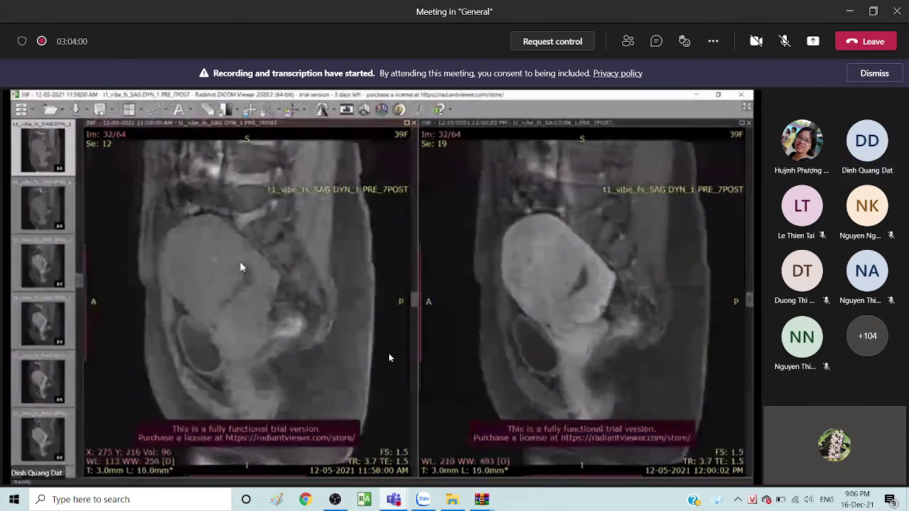
{"action": "key", "text": "shift"}
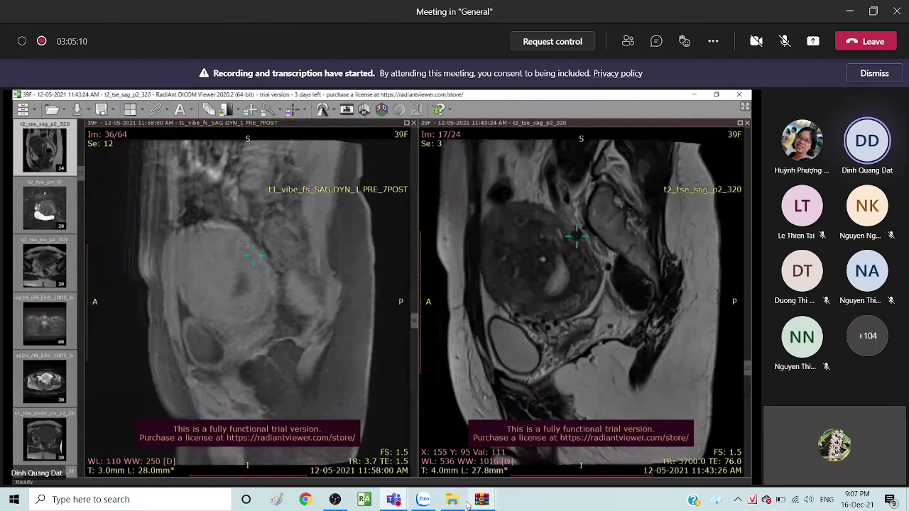
Launch the local RadiAnt DICOM Viewer in evaluation mode and try to open OneDrive_1_12-16-2021.zip from Downloads, declining to scan another folder.
{"action": "left_click", "coordinate": [364, 500]}
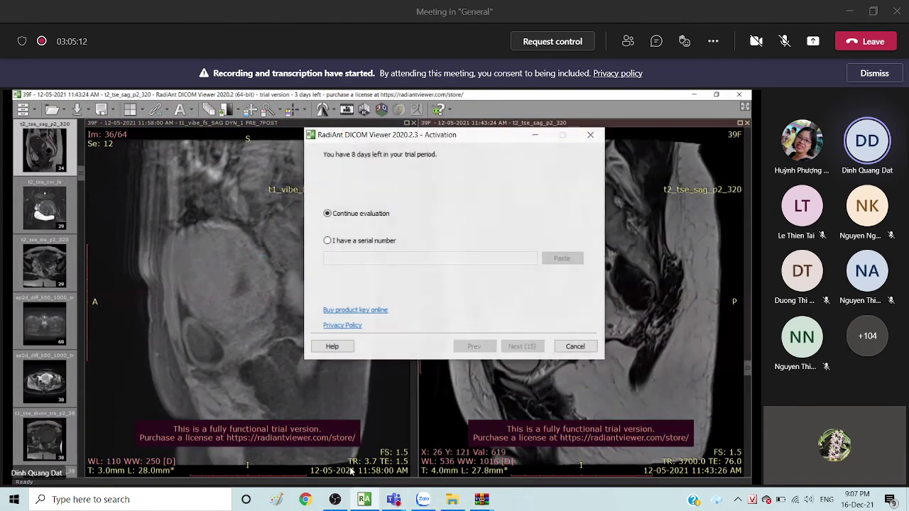
{"action": "mouse_move", "coordinate": [370, 505]}
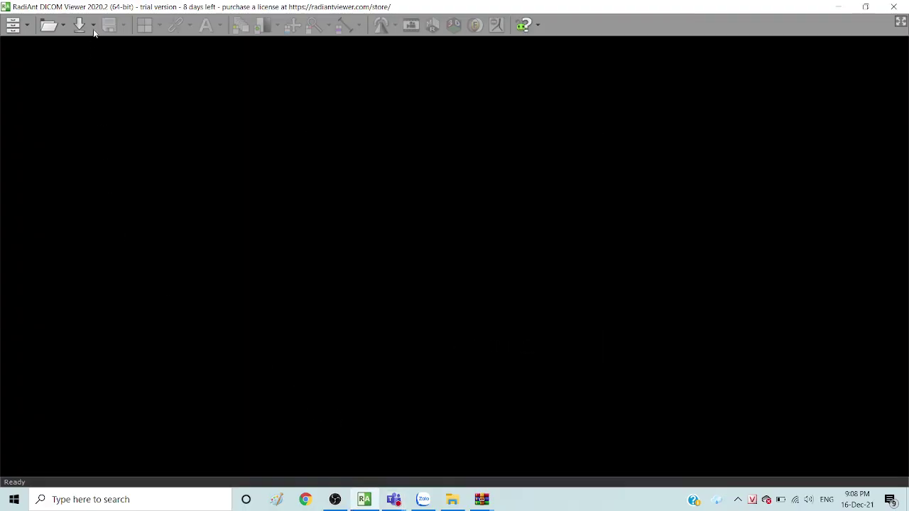
{"action": "left_click", "coordinate": [93, 27]}
{"action": "left_click", "coordinate": [63, 26]}
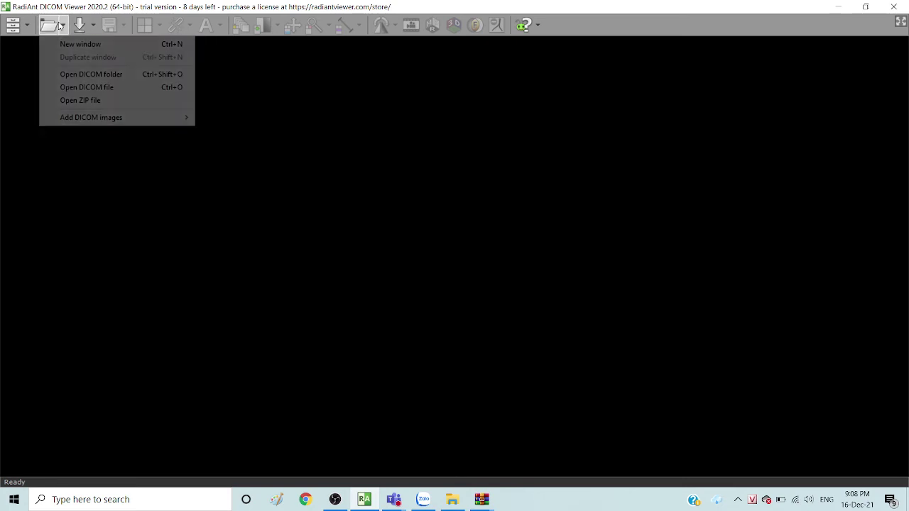
{"action": "left_click", "coordinate": [88, 104]}
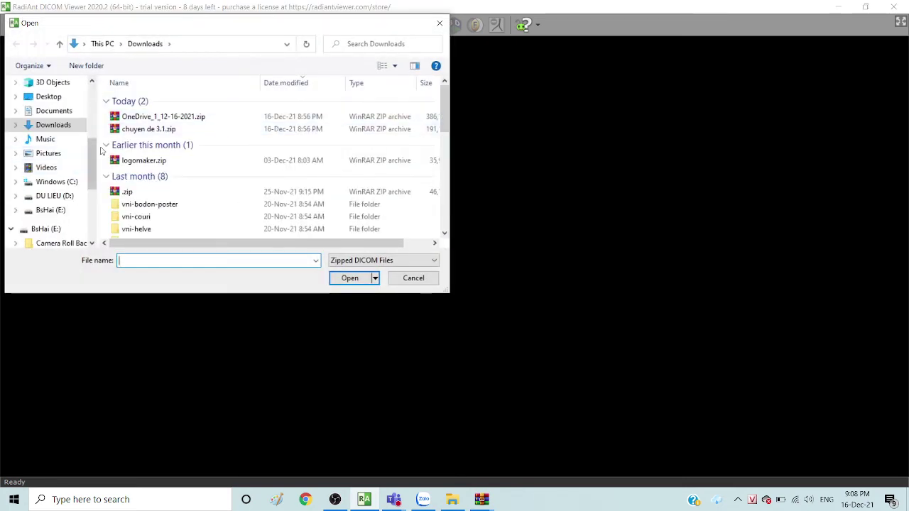
{"action": "left_click", "coordinate": [186, 118]}
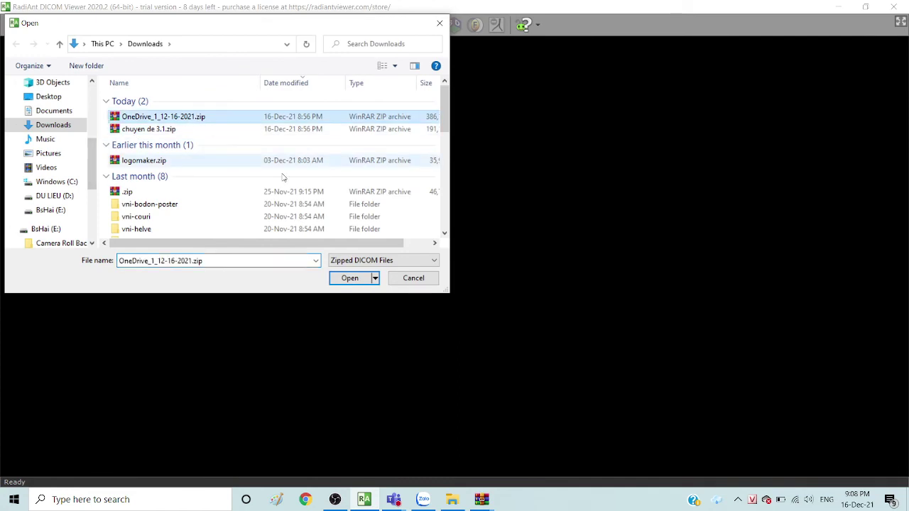
{"action": "left_click", "coordinate": [362, 279]}
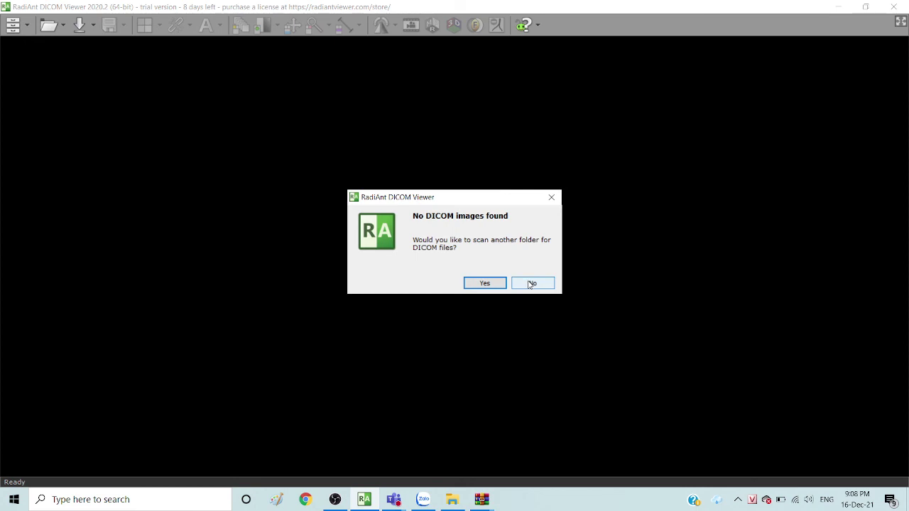
{"action": "left_click", "coordinate": [531, 283]}
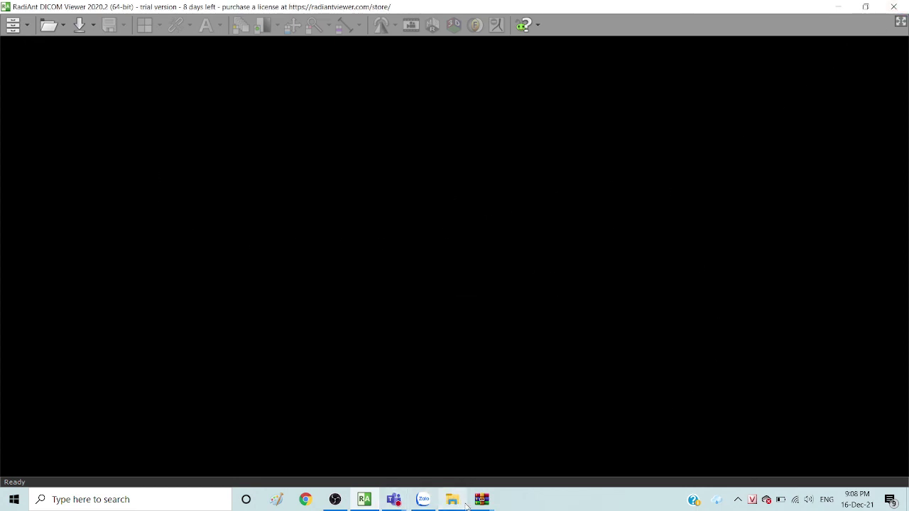
Switch to the General channel's files in Teams and download the zip named "chẩn đoán uxtctang nhanh kich thuoc".
{"action": "mouse_move", "coordinate": [394, 500]}
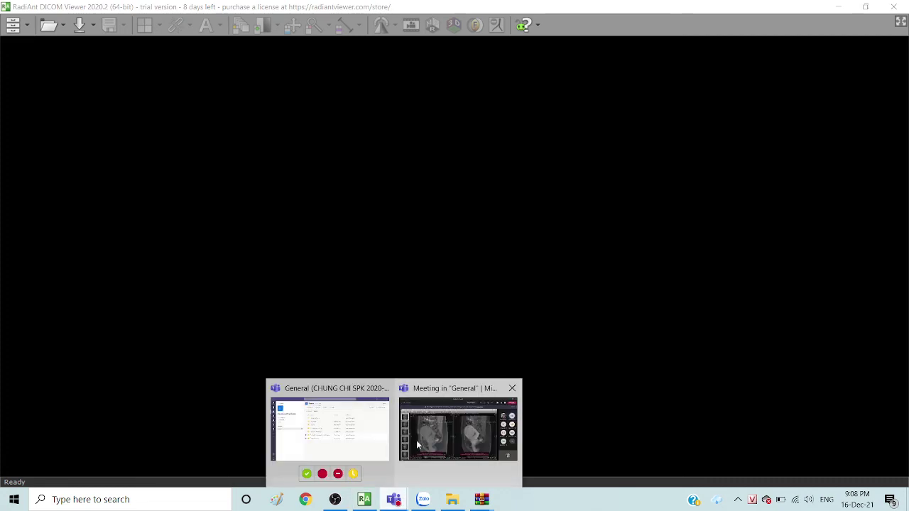
{"action": "left_click", "coordinate": [362, 428]}
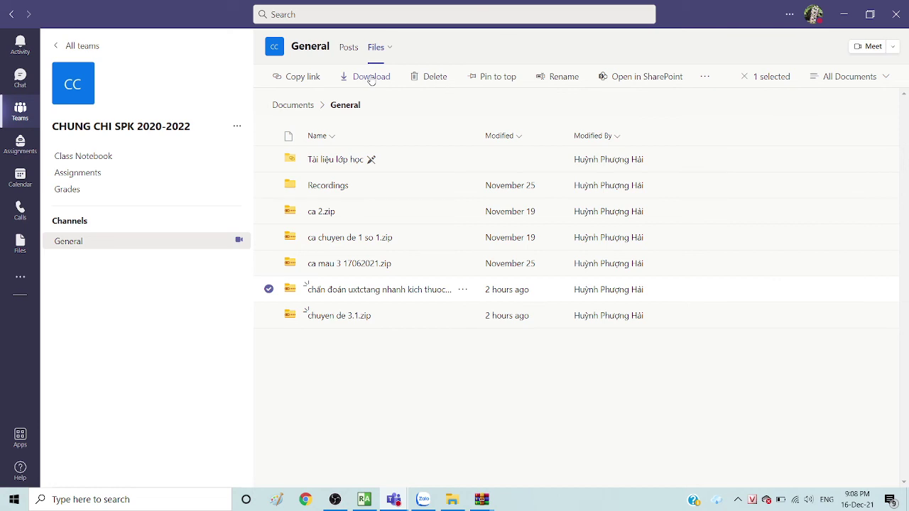
{"action": "left_click", "coordinate": [408, 290]}
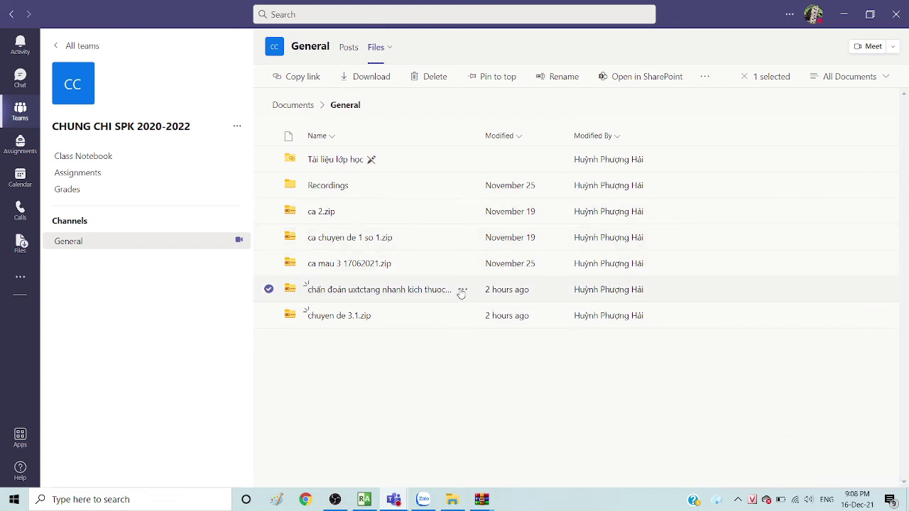
Delete OneDrive_1_12-16-2021.zip from the Downloads folder in File Explorer.
{"action": "left_click", "coordinate": [451, 500]}
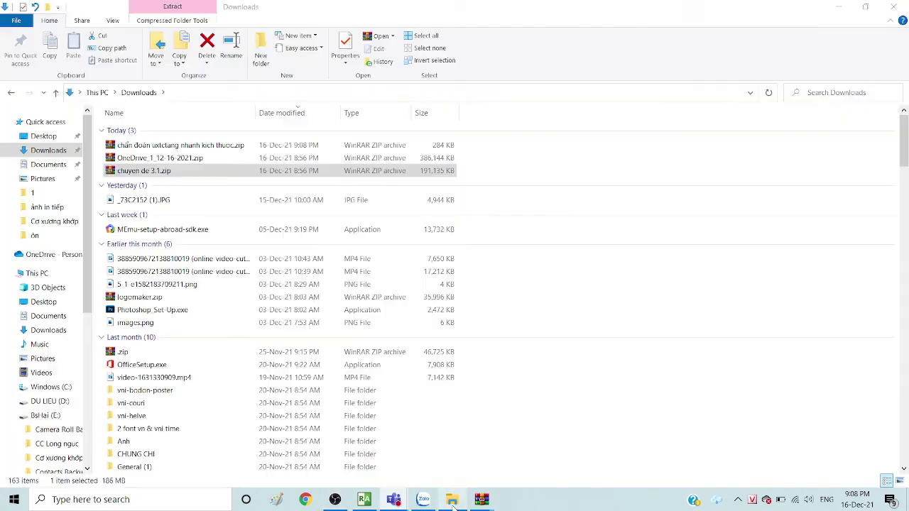
{"action": "left_click", "coordinate": [234, 159]}
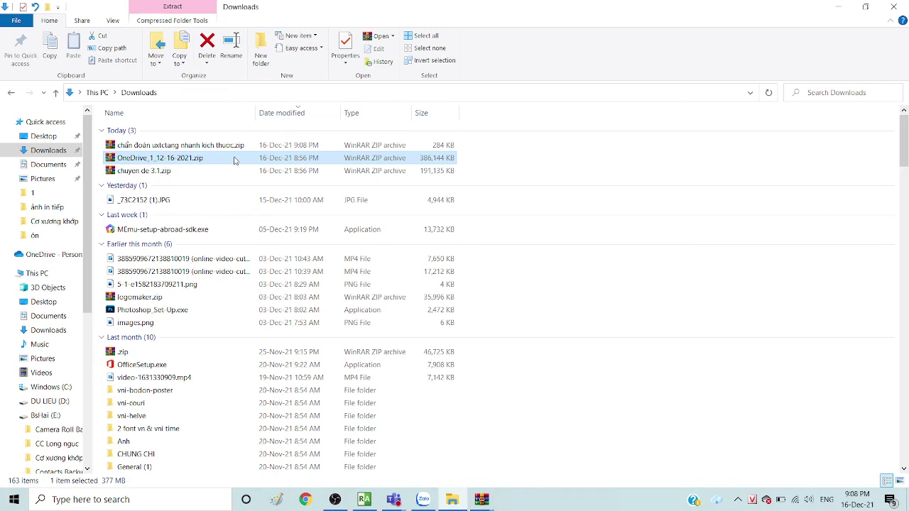
{"action": "key", "text": "Delete"}
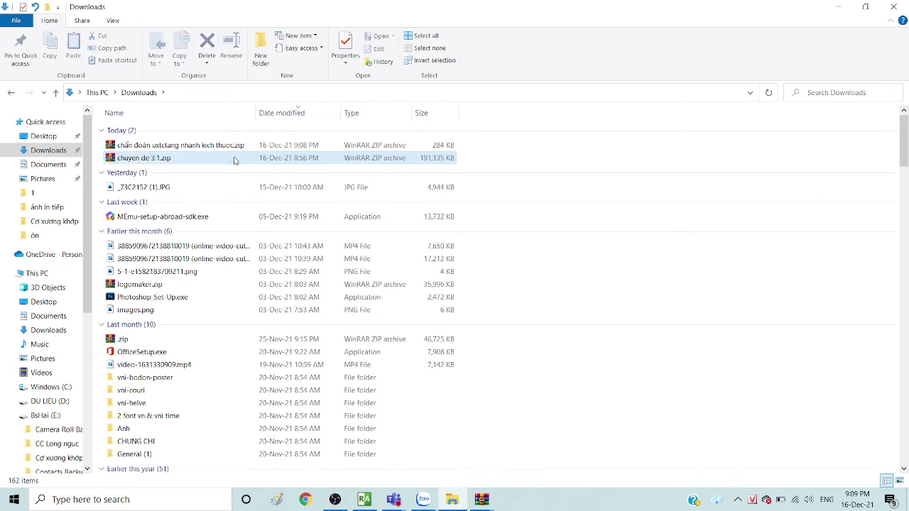
Switch to RadiAnt DICOM Viewer and open the ZIP file "chẩn đoán uxtctang nhanh kich thuoc.zip" from Downloads.
{"action": "left_click", "coordinate": [363, 499]}
{"action": "left_click", "coordinate": [50, 25]}
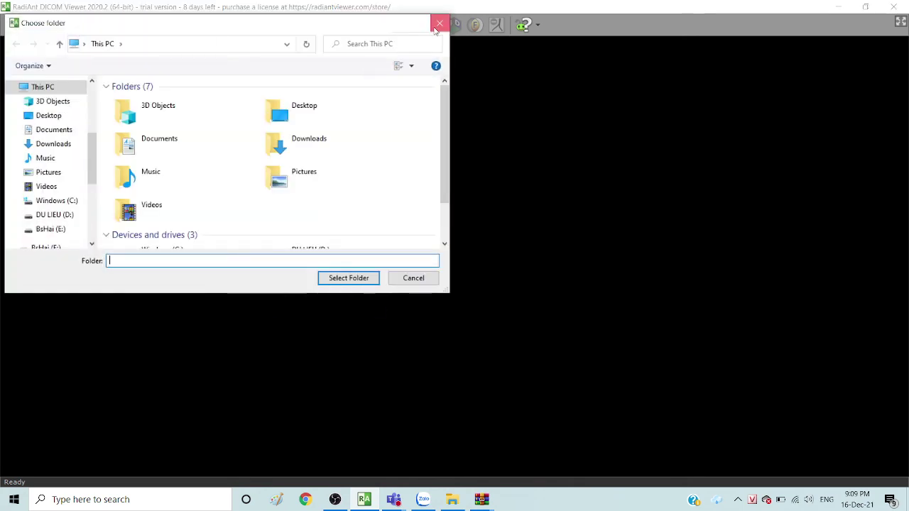
{"action": "left_click", "coordinate": [440, 24]}
{"action": "left_click", "coordinate": [64, 25]}
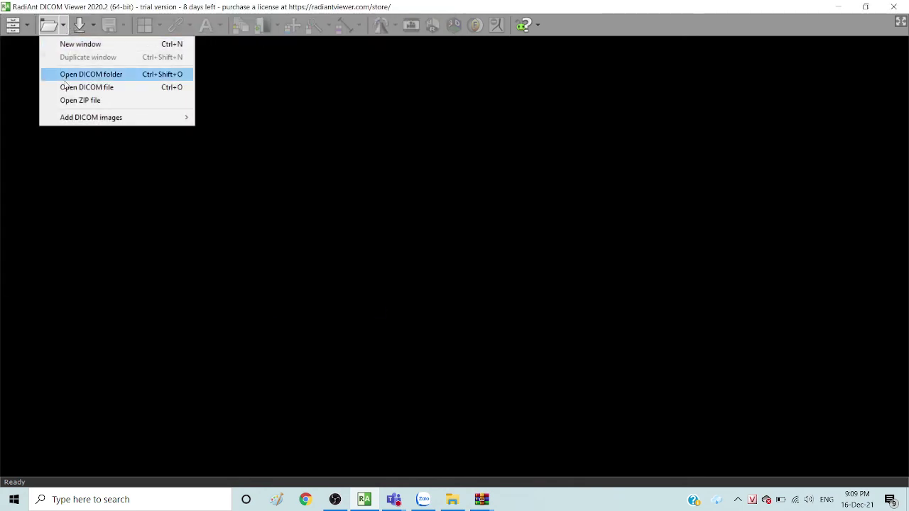
{"action": "left_click", "coordinate": [80, 100]}
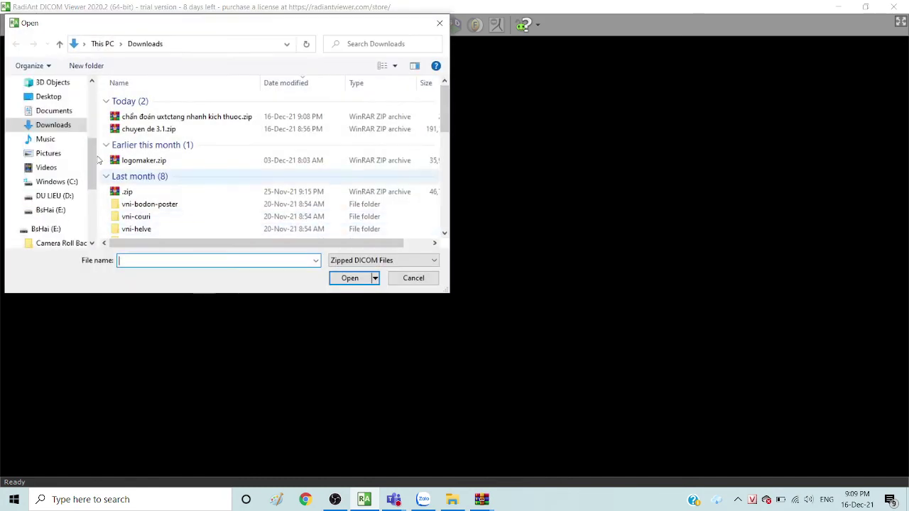
{"action": "left_click", "coordinate": [159, 116]}
{"action": "left_click", "coordinate": [357, 279]}
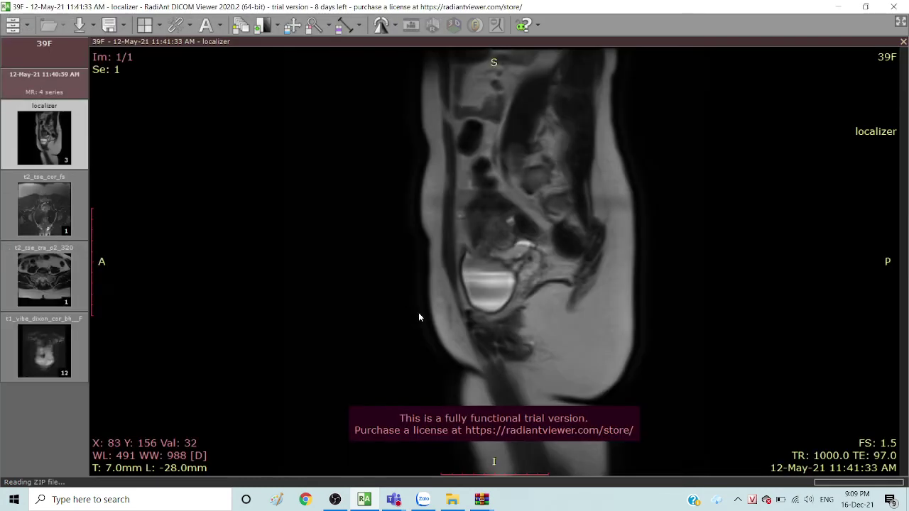
Examine the localizer briefly and the pelvic mass on the coronal t2_haste_cor_fov 450 series, between images 8 and 15.
{"action": "scroll", "coordinate": [405, 334], "scroll_direction": "down", "scroll_amount": 2}
{"action": "scroll", "coordinate": [463, 303], "scroll_direction": "up", "scroll_amount": 2}
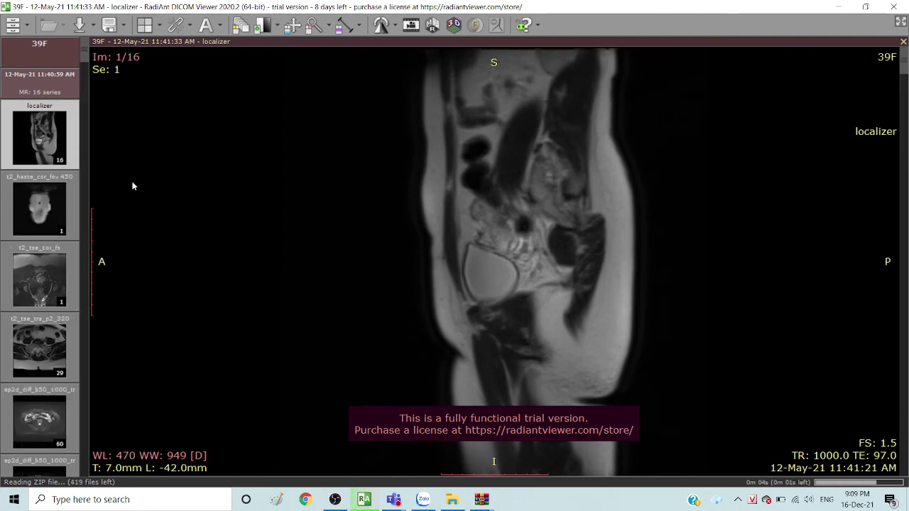
{"action": "left_click", "coordinate": [49, 193]}
{"action": "scroll", "coordinate": [563, 235], "scroll_direction": "down", "scroll_amount": 7}
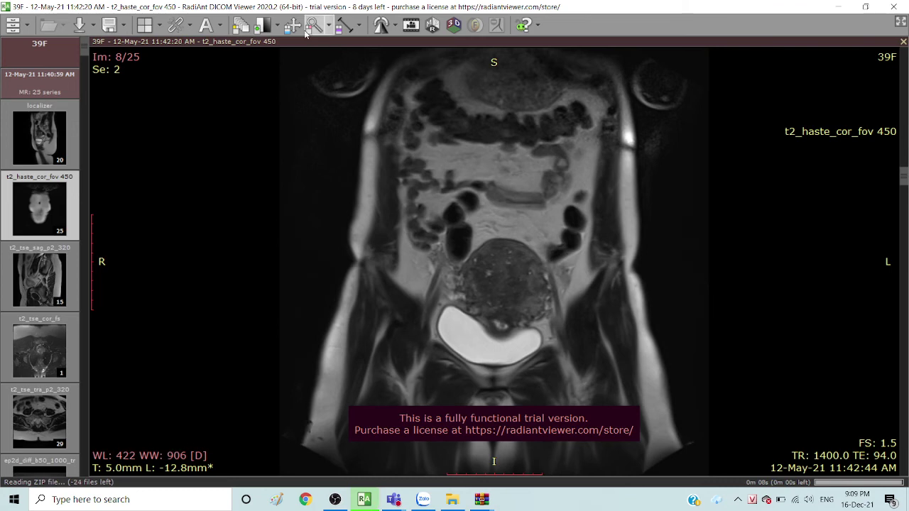
{"action": "scroll", "coordinate": [562, 217], "scroll_direction": "down", "scroll_amount": 4}
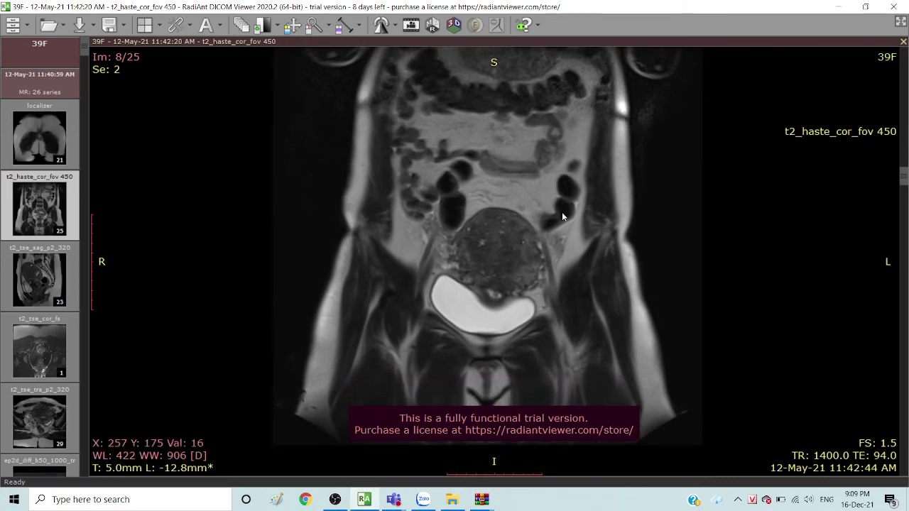
{"action": "scroll", "coordinate": [561, 218], "scroll_direction": "down", "scroll_amount": 1}
{"action": "scroll", "coordinate": [561, 217], "scroll_direction": "up", "scroll_amount": 3}
{"action": "scroll", "coordinate": [561, 217], "scroll_direction": "down", "scroll_amount": 3}
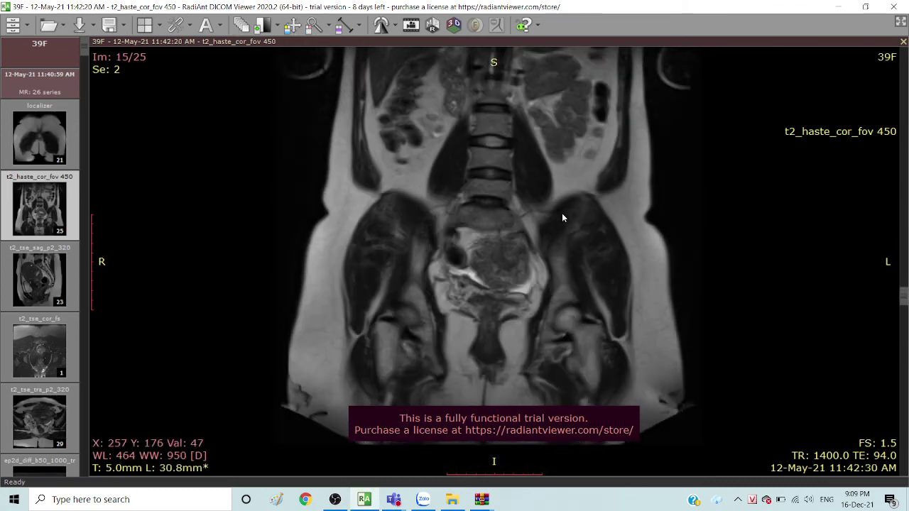
{"action": "scroll", "coordinate": [562, 218], "scroll_direction": "up", "scroll_amount": 2}
{"action": "scroll", "coordinate": [562, 214], "scroll_direction": "up", "scroll_amount": 1}
{"action": "scroll", "coordinate": [560, 216], "scroll_direction": "down", "scroll_amount": 1}
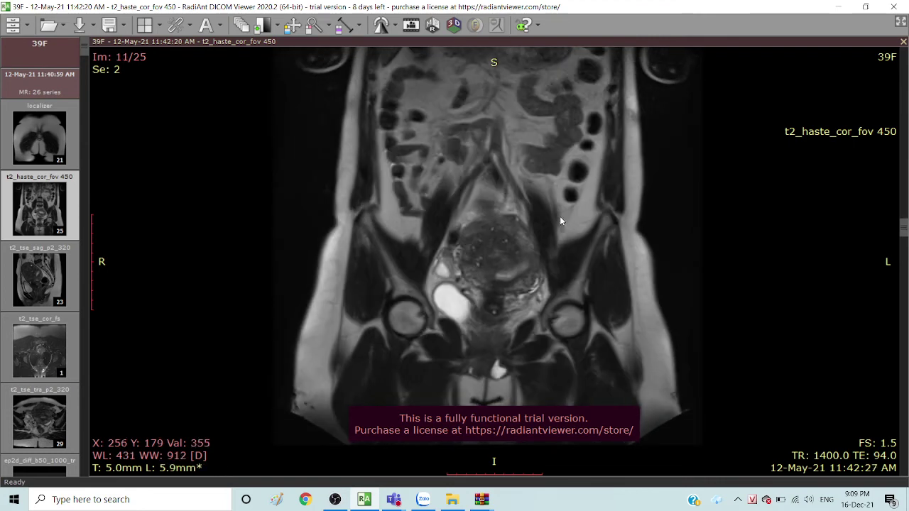
{"action": "scroll", "coordinate": [560, 216], "scroll_direction": "up", "scroll_amount": 1}
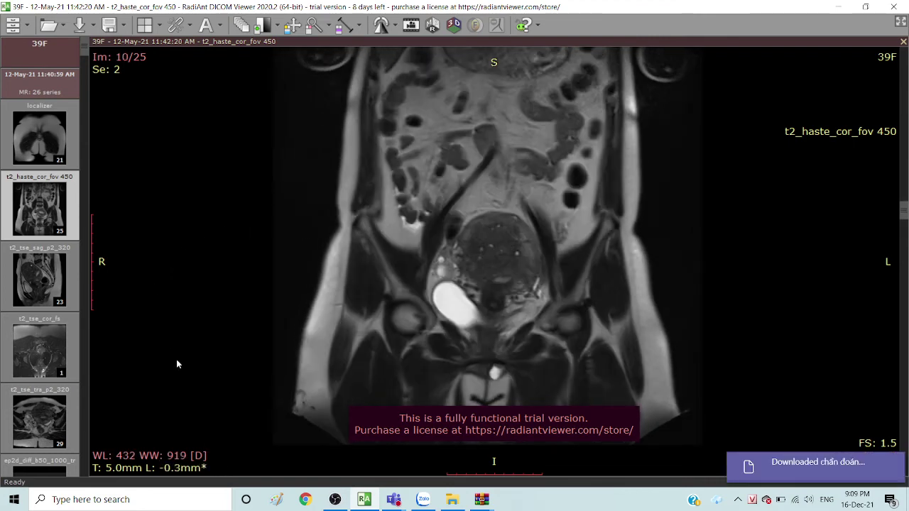
Split the view into two side-by-side panels and load t2_tse_sag_p2_320 in the first and t2_tse_cor_fs in the second.
{"action": "left_click", "coordinate": [160, 25]}
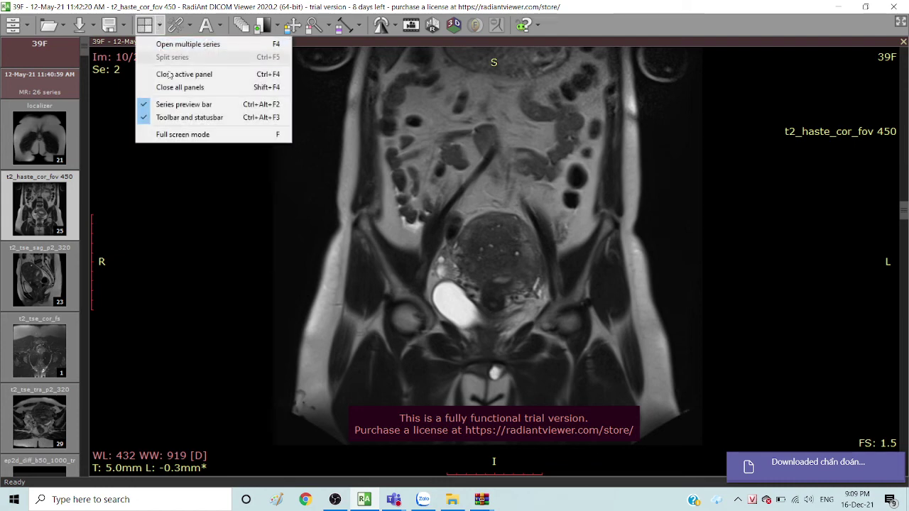
{"action": "left_click", "coordinate": [160, 24]}
{"action": "left_click", "coordinate": [161, 23]}
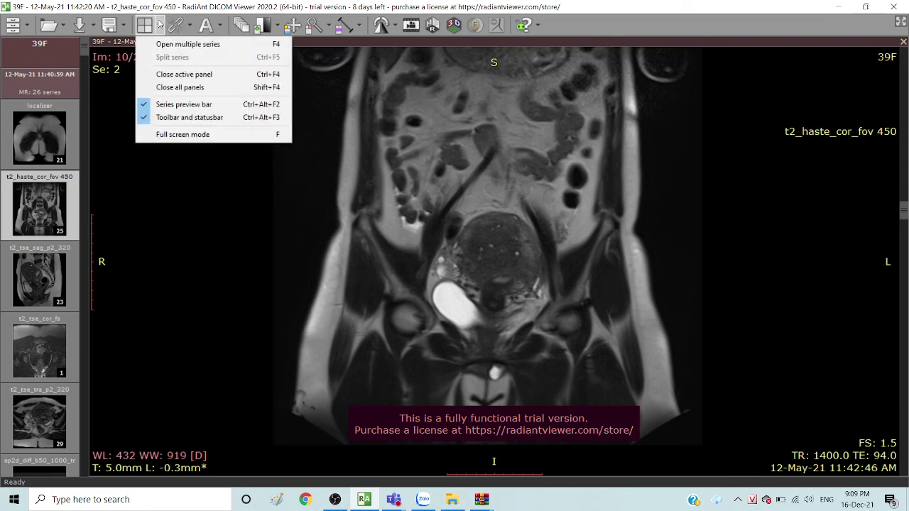
{"action": "left_click", "coordinate": [149, 26]}
{"action": "left_click", "coordinate": [171, 50]}
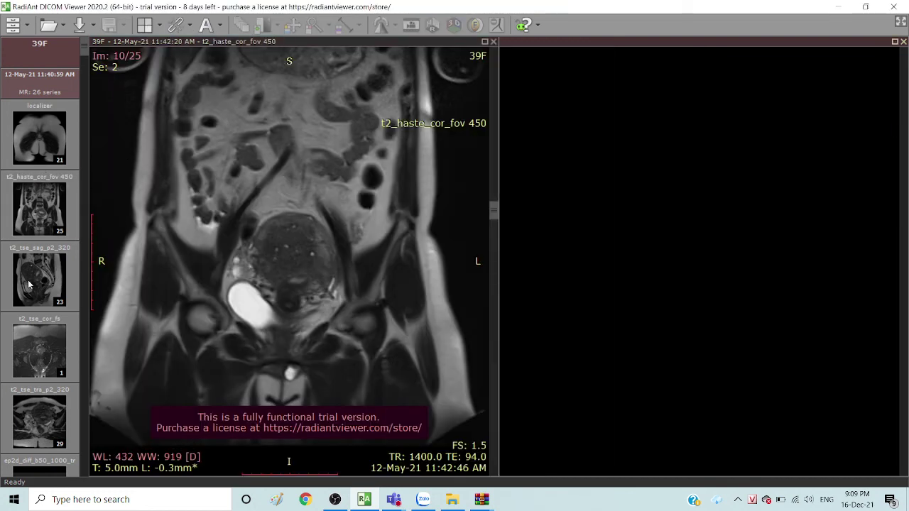
{"action": "left_click_drag", "start_coordinate": [35, 280], "coordinate": [312, 235]}
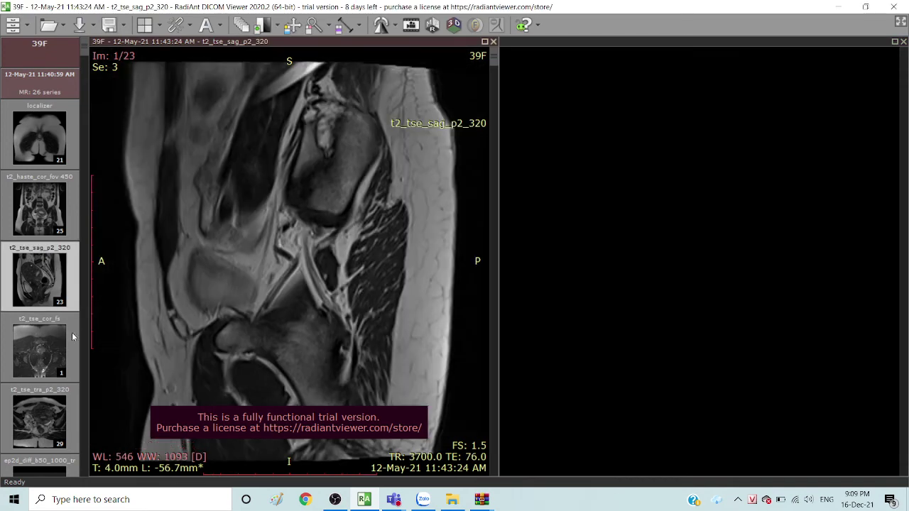
{"action": "left_click_drag", "start_coordinate": [43, 348], "coordinate": [609, 231]}
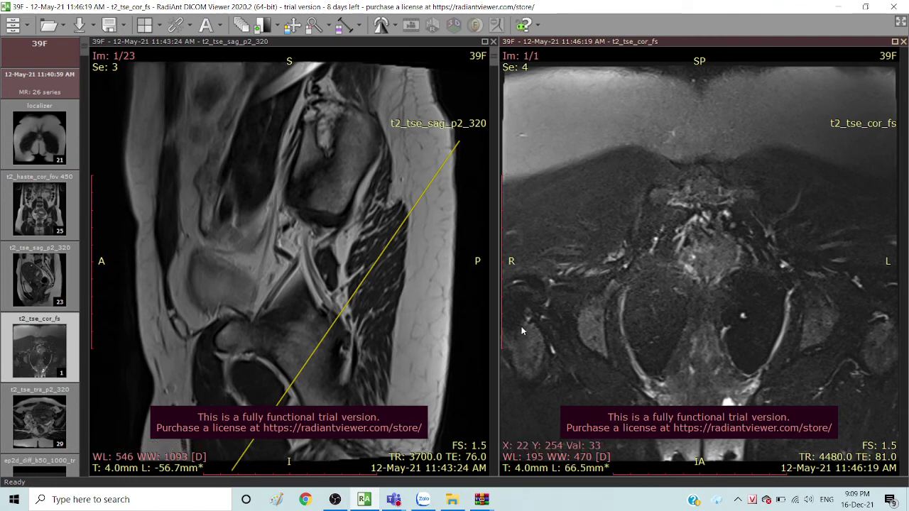
Examine the mass on the sagittal t2_tse_sag_p2_320 series, advancing to image 11.
{"action": "scroll", "coordinate": [355, 315], "scroll_direction": "down", "scroll_amount": 4}
{"action": "scroll", "coordinate": [355, 319], "scroll_direction": "down", "scroll_amount": 6}
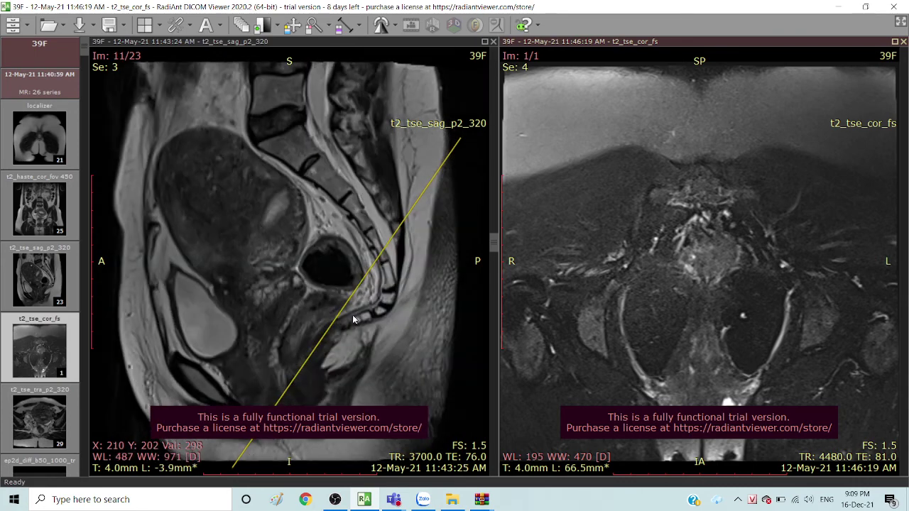
{"action": "scroll", "coordinate": [353, 316], "scroll_direction": "up", "scroll_amount": 1}
{"action": "scroll", "coordinate": [353, 316], "scroll_direction": "down", "scroll_amount": 1}
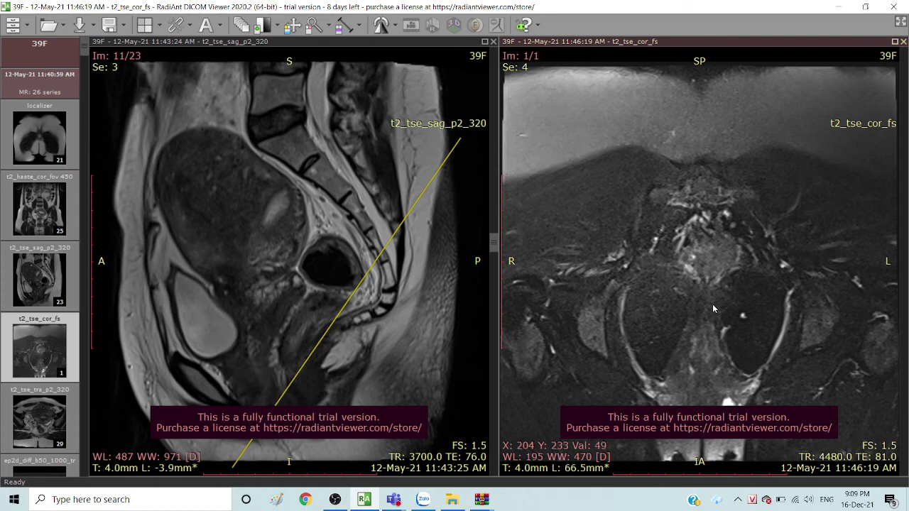
Replace the t2_tse_cor_fs series with t2_tse_sag_p2_320 and show both sagittal panels side by side at image 14.
{"action": "double_click", "coordinate": [676, 278]}
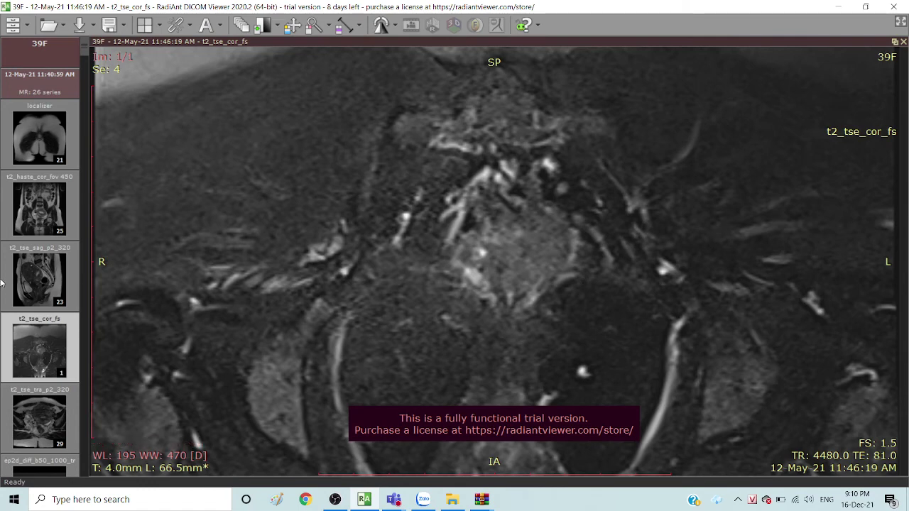
{"action": "left_click", "coordinate": [39, 286]}
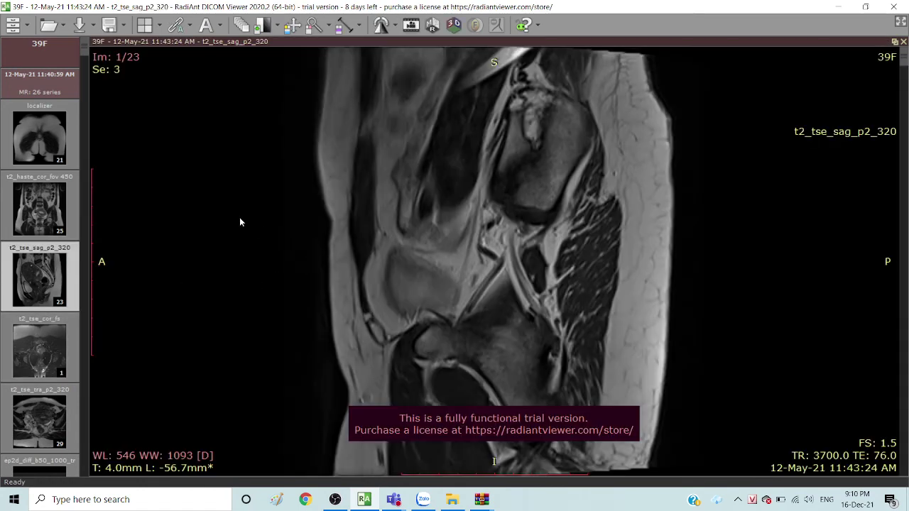
{"action": "left_click", "coordinate": [145, 25]}
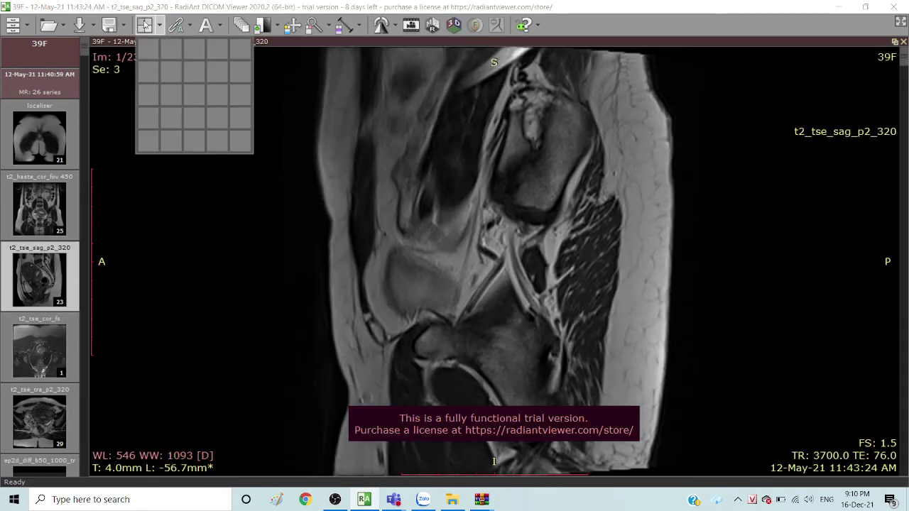
{"action": "left_click", "coordinate": [171, 47]}
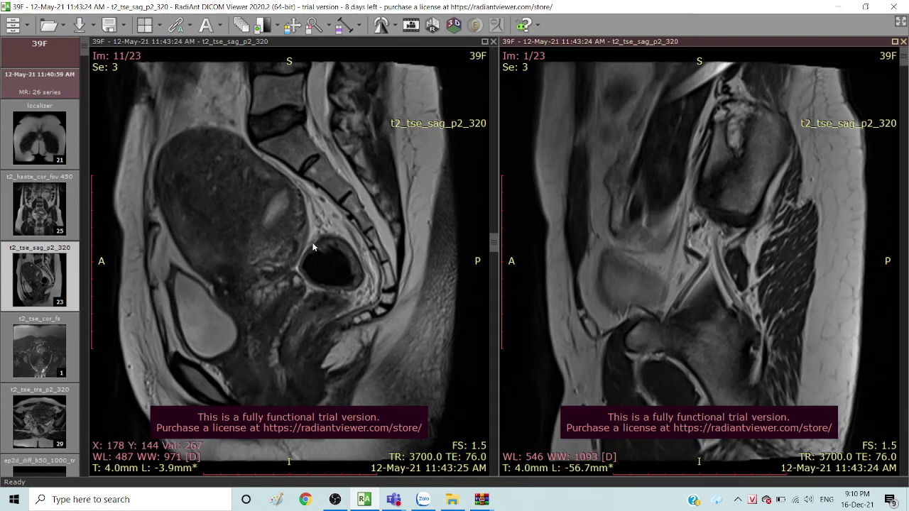
{"action": "scroll", "coordinate": [296, 223], "scroll_direction": "down", "scroll_amount": 3}
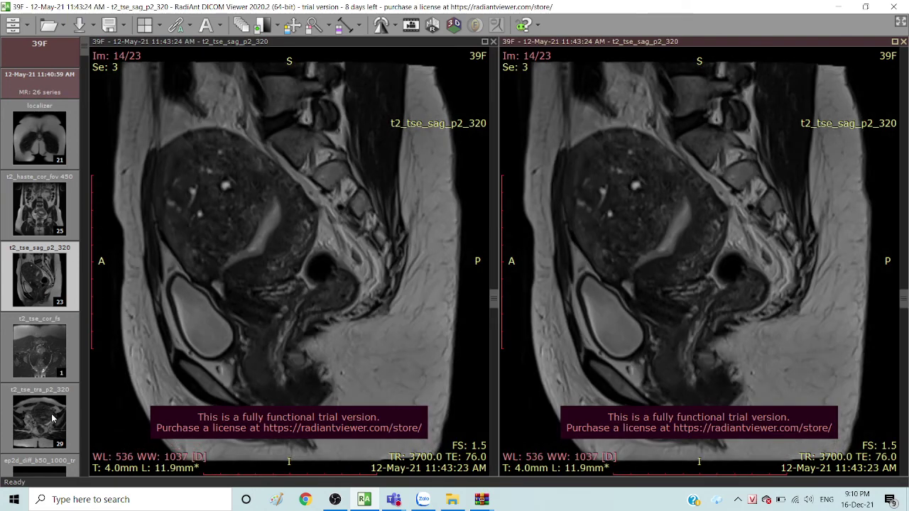
Look through the study's series thumbnails from the T2 series to the final subtraction series and back.
{"action": "scroll", "coordinate": [51, 419], "scroll_direction": "down", "scroll_amount": 1}
{"action": "scroll", "coordinate": [56, 414], "scroll_direction": "down", "scroll_amount": 8}
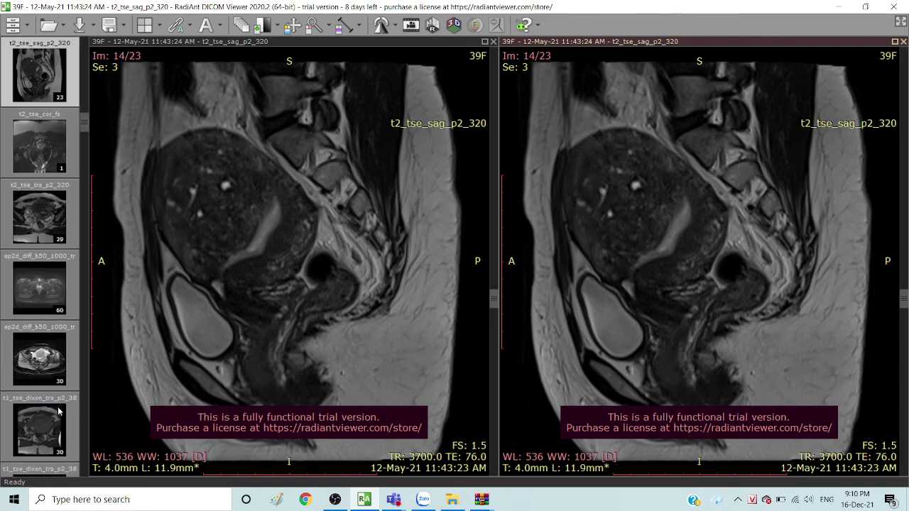
{"action": "scroll", "coordinate": [69, 396], "scroll_direction": "down", "scroll_amount": 9}
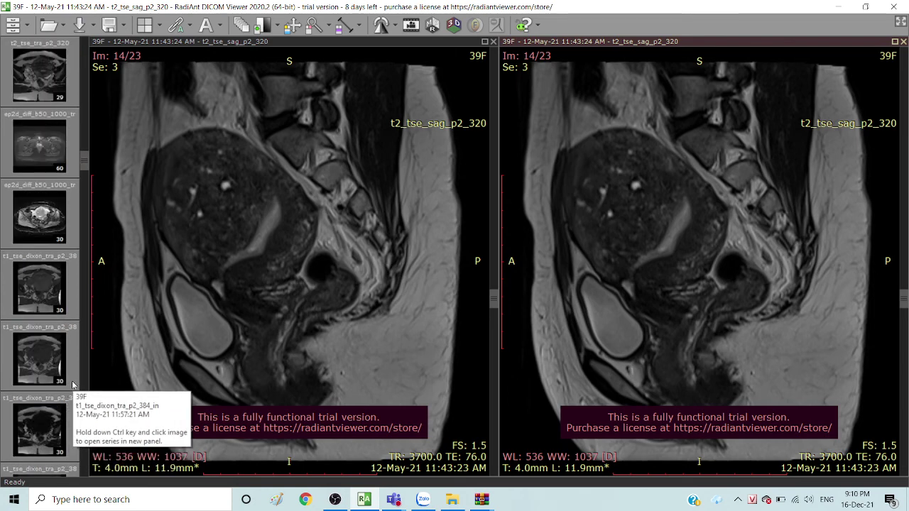
{"action": "scroll", "coordinate": [69, 389], "scroll_direction": "down", "scroll_amount": 10}
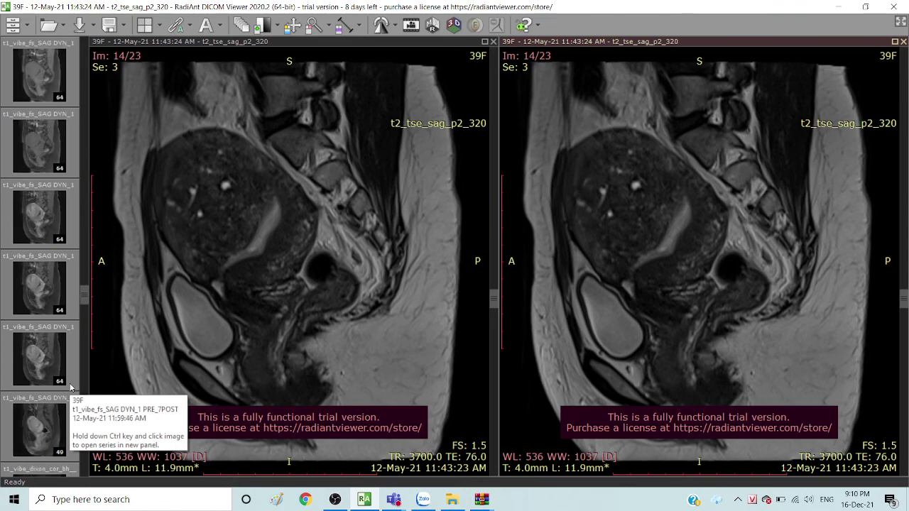
{"action": "scroll", "coordinate": [67, 392], "scroll_direction": "down", "scroll_amount": 5}
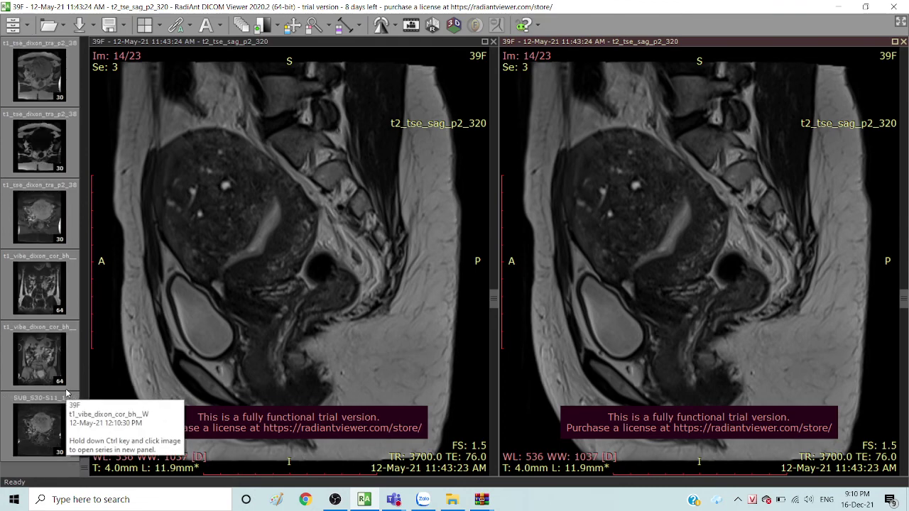
{"action": "scroll", "coordinate": [68, 393], "scroll_direction": "up", "scroll_amount": 15}
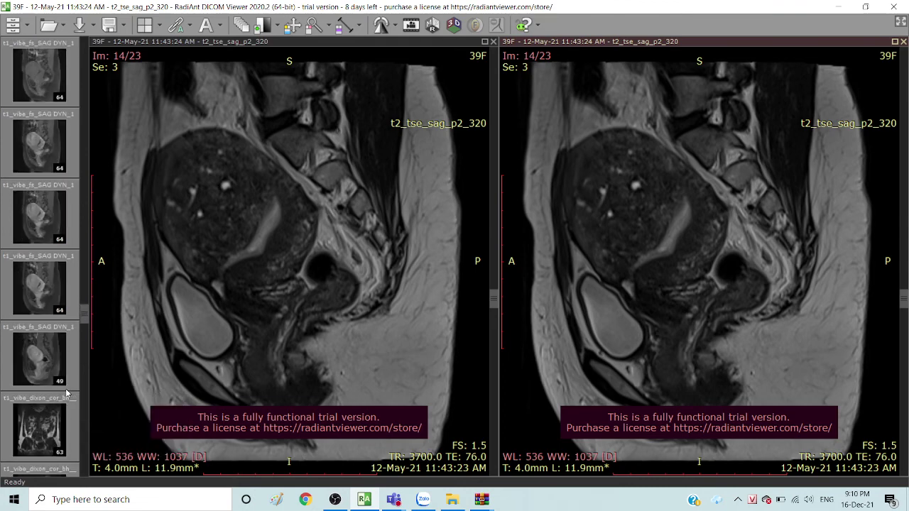
{"action": "scroll", "coordinate": [67, 393], "scroll_direction": "up", "scroll_amount": 10}
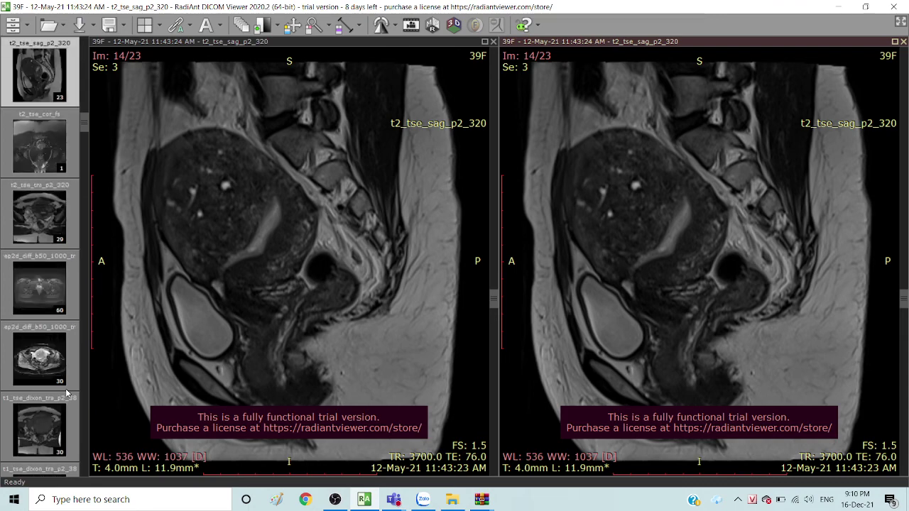